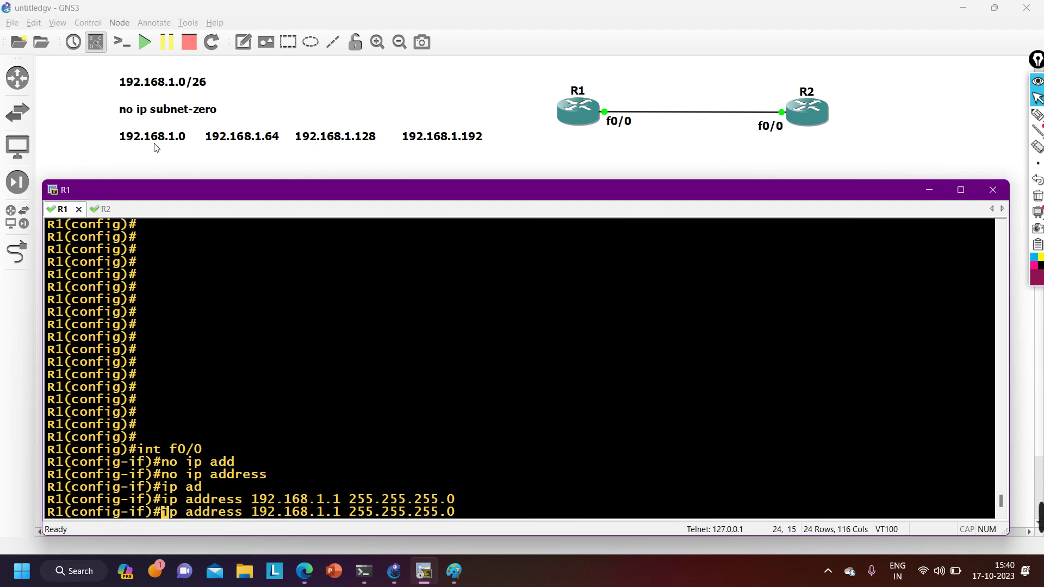
- Remove R1's old /24 address on f0/0 and apply 192.168.1.1 255.255.255.192
text(no)
key(Return)
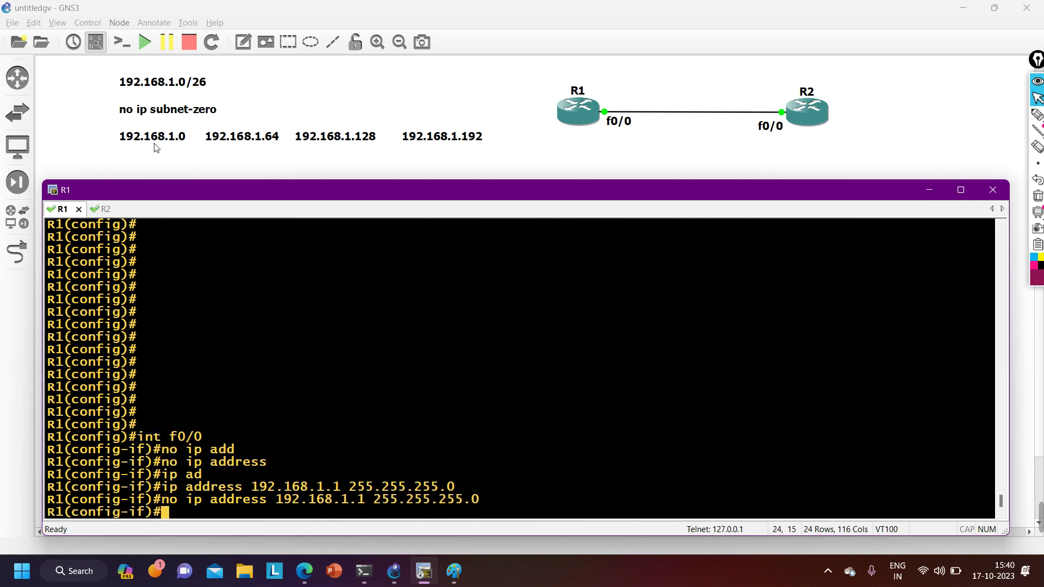
key(Return)
key(Up)
key(Up)
key(BackSpace)
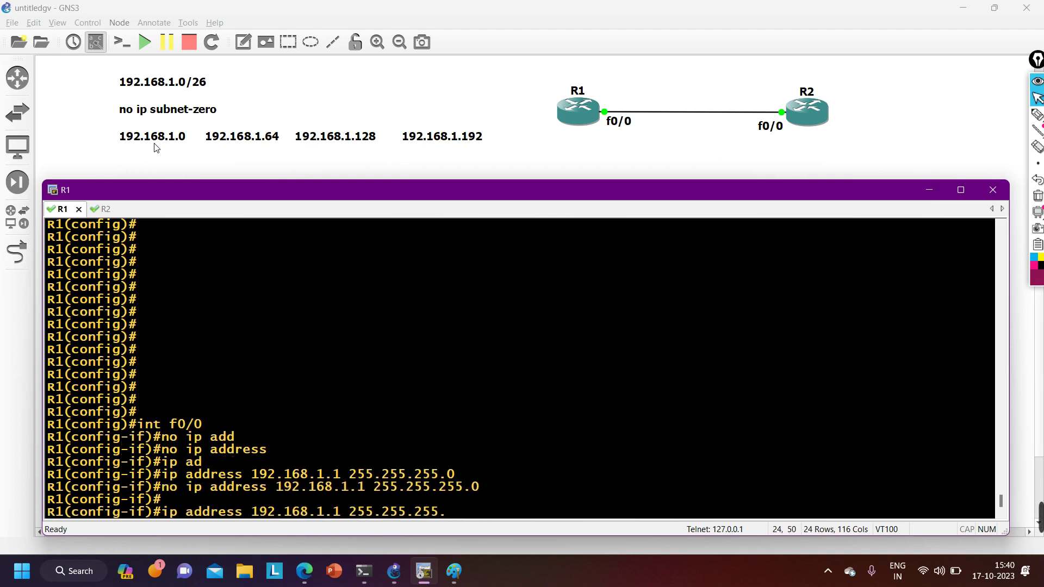
text(192)
key(Return)
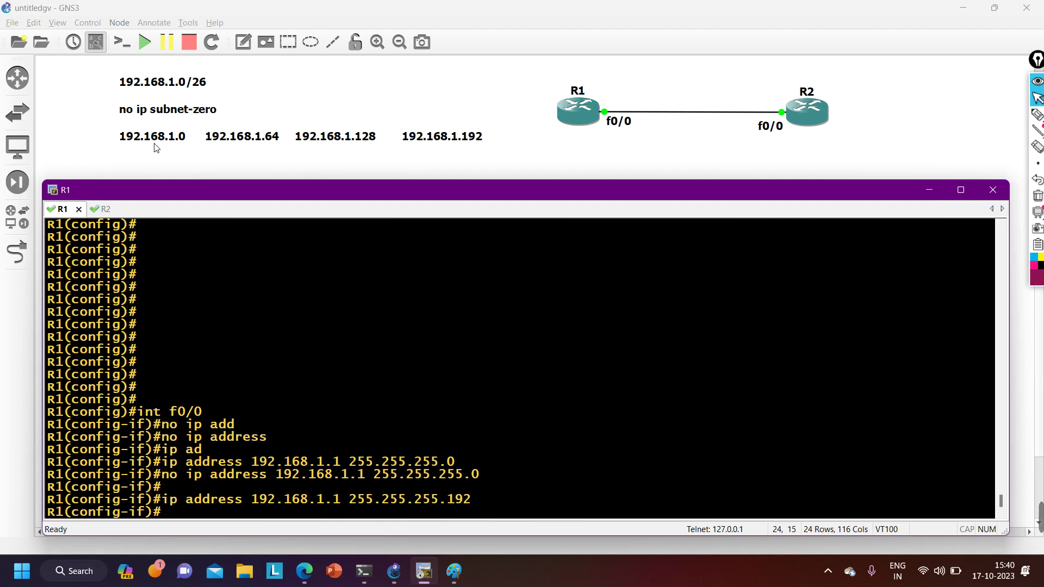
- Verify with 'do show ip int br' that f0/0 is up as 192.168.1.1, then exit interface mode
text(do show ip)
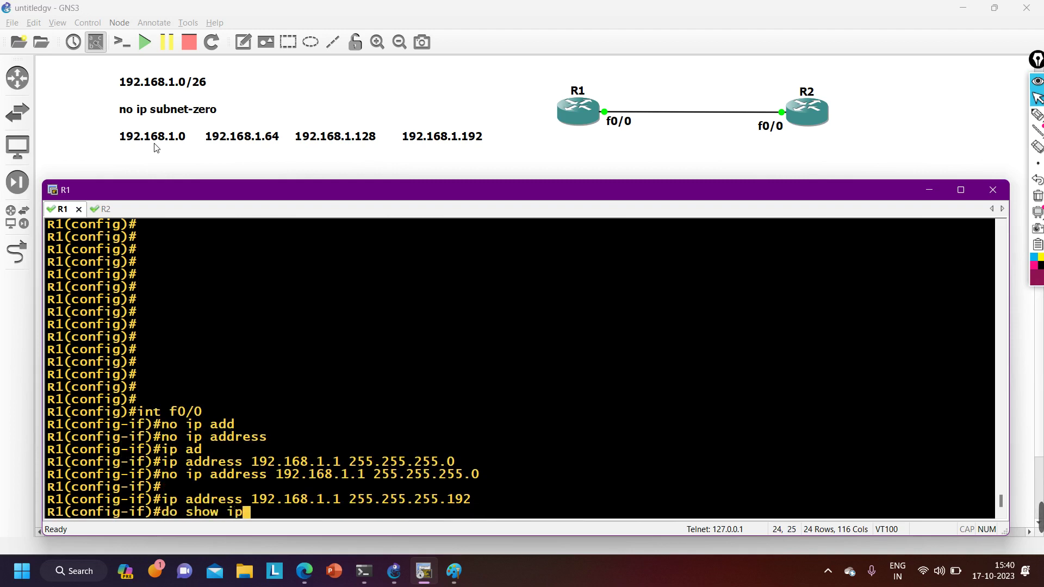
text( int br)
key(Return)
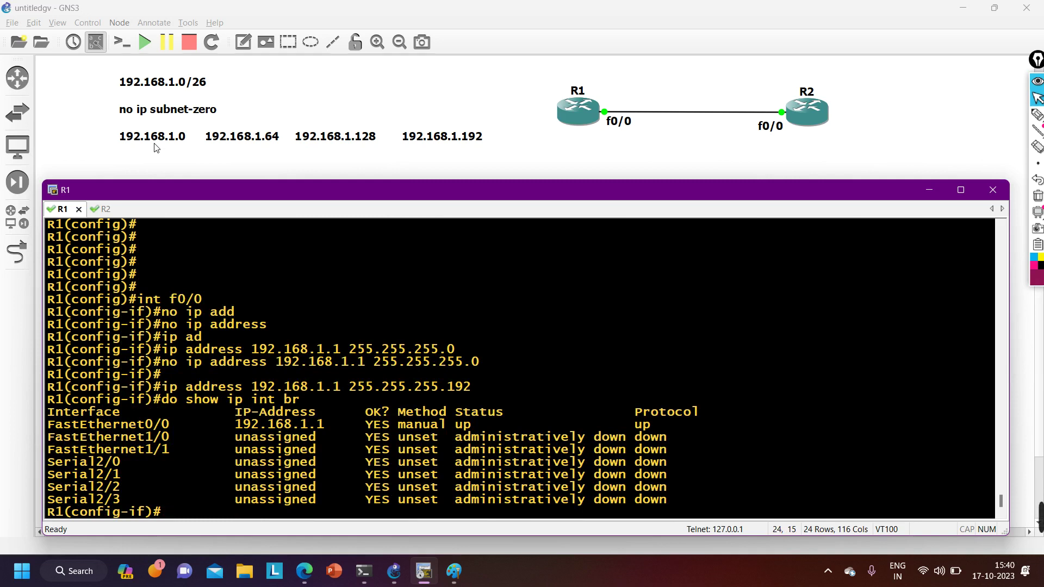
text(exi)
key(Return)
- Begin entering 'no ip subnet-zero' at R1's global configuration prompt
text(ip)
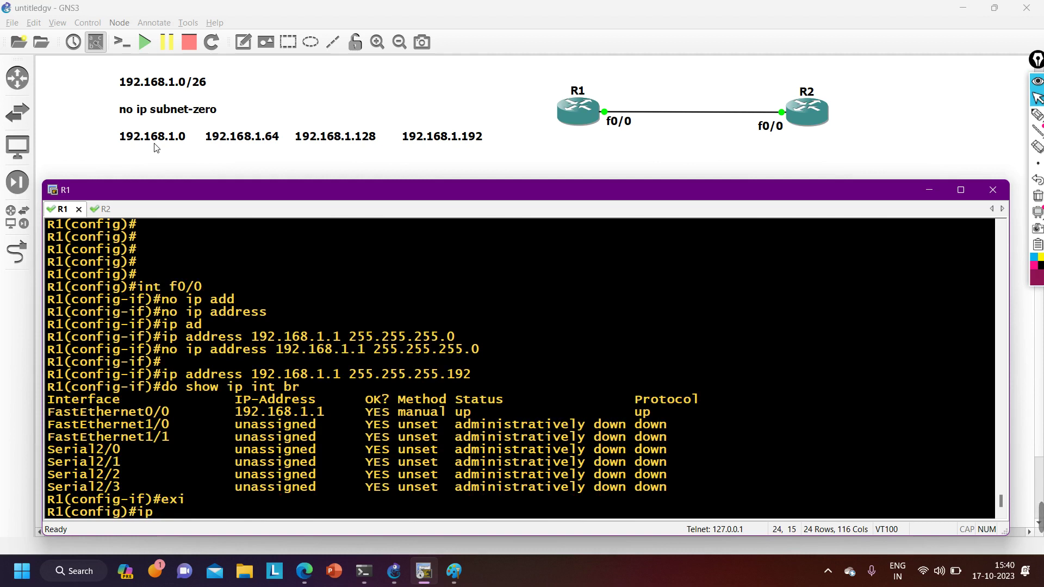
key(BackSpace)
text(no ip sub)
- Disable ip subnet-zero on R1 with 'no ip subnet-zero'
key(Tab)
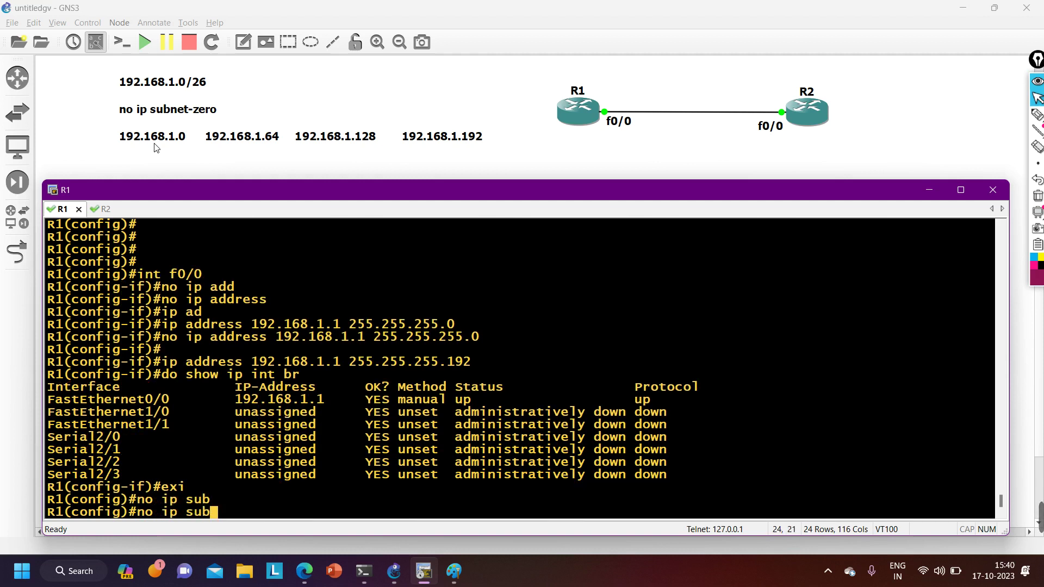
text(n)
key(Tab)
key(Return)
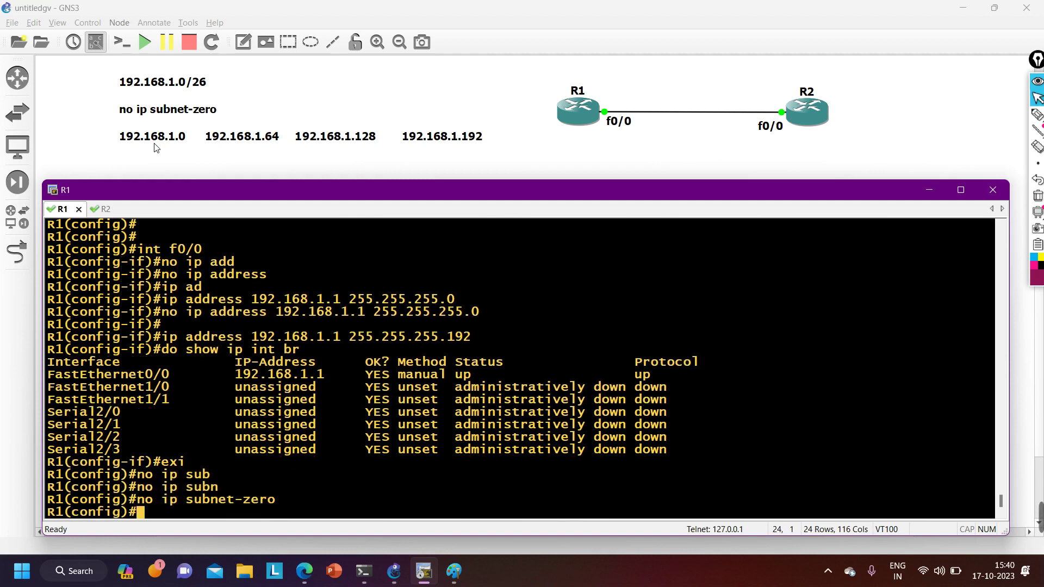
- On f0/0, try 'no ip address 192.168.1.1 255.255.255.192' and highlight the resulting Bad mask /26 error
text(int f0/0)
key(Return)
key(Return)
key(Return)
key(Return)
key(Return)
key(Return)
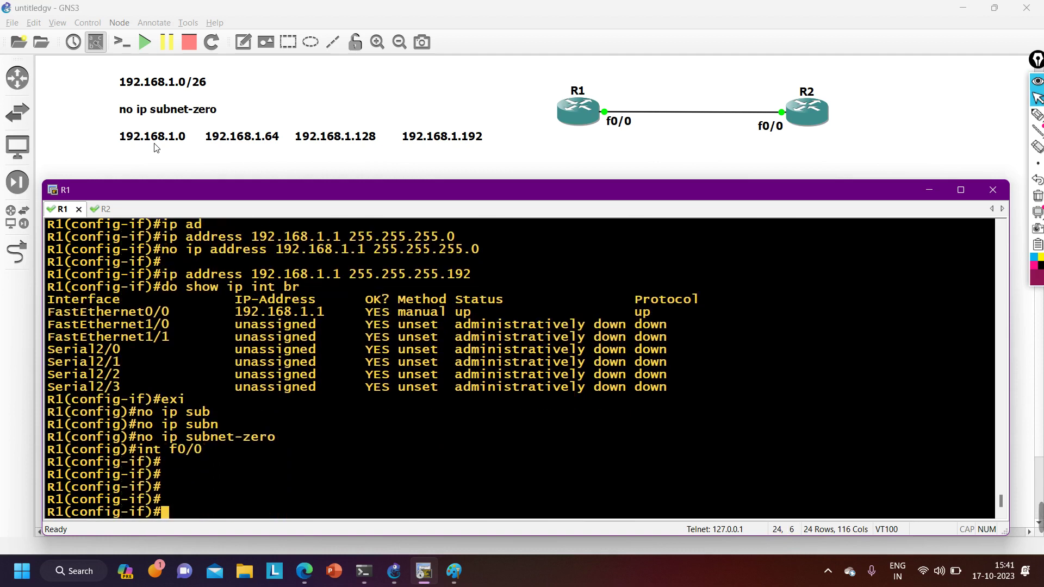
key(Up)
key(Up)
key(Up)
key(Up)
key(Up)
key(Up)
key(Up)
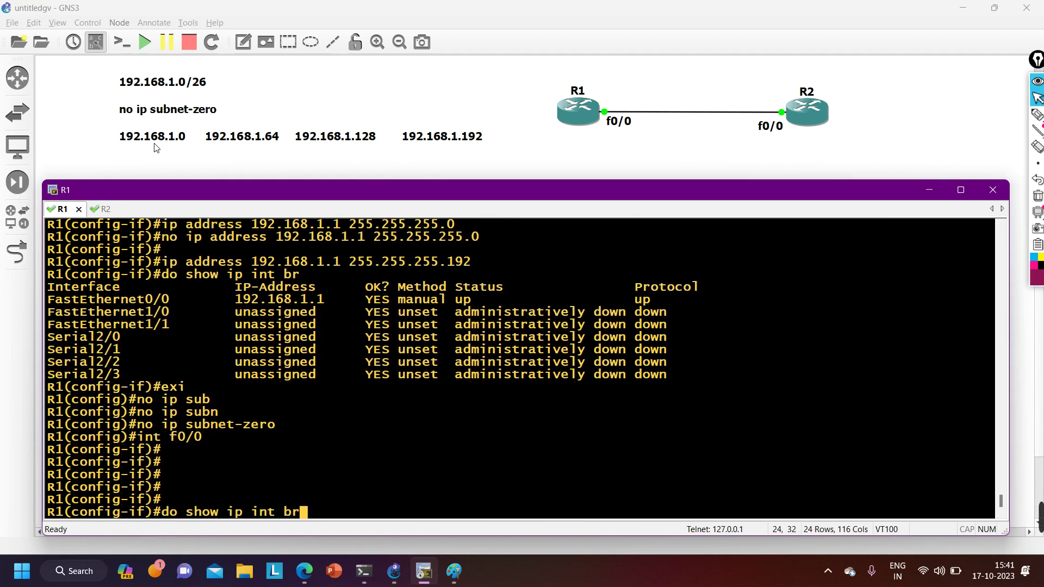
key(Left)
key(Left)
key(Left)
key(Left)
key(Left)
key(Left)
key(Left)
key(Left)
key(Left)
key(Left)
key(Left)
key(Left)
key(Left)
key(Left)
key(Left)
key(Left)
key(Left)
key(Left)
key(Left)
key(Left)
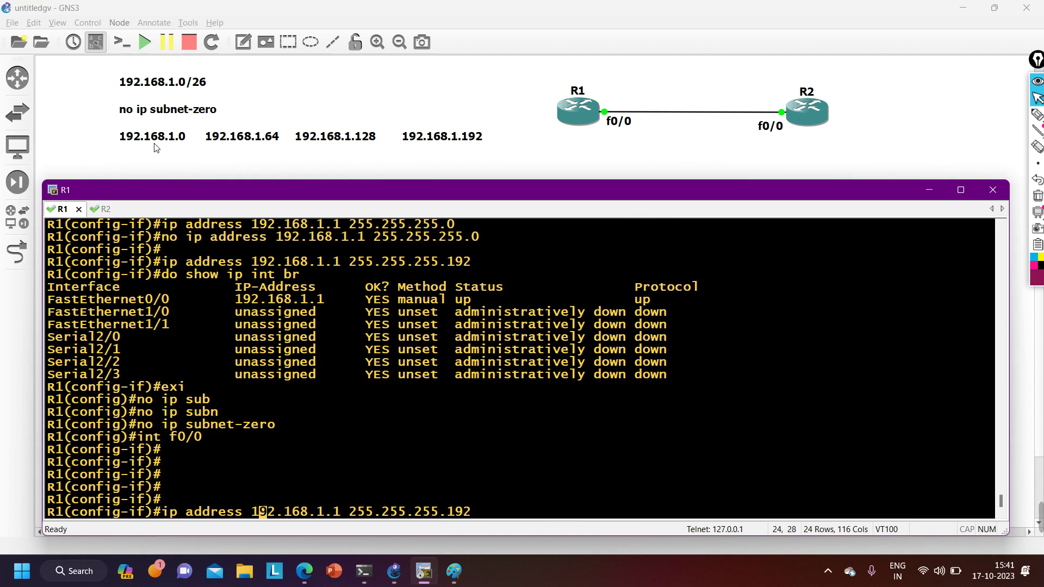
text(no)
key(Return)
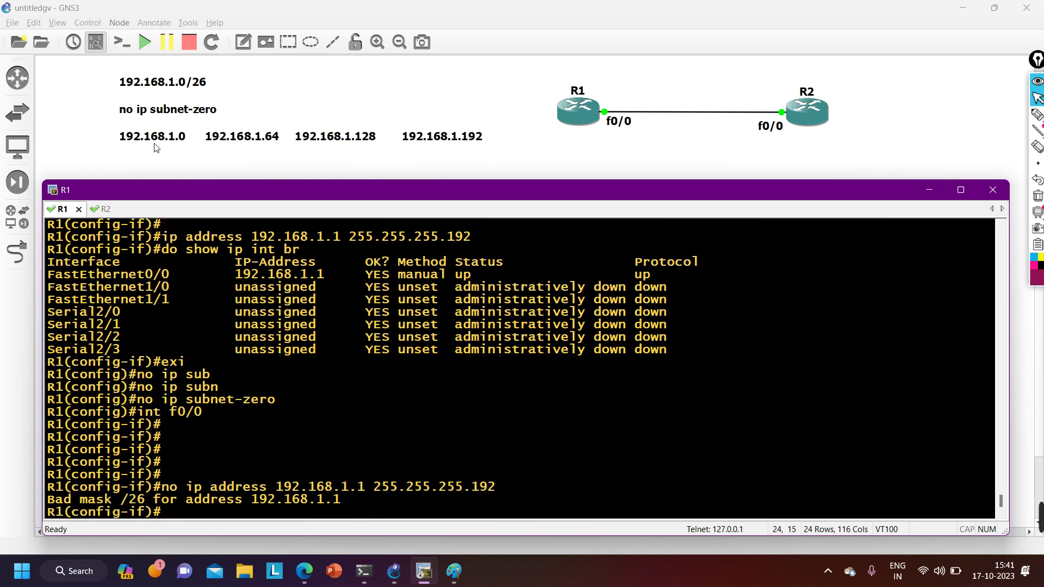
key(Return)
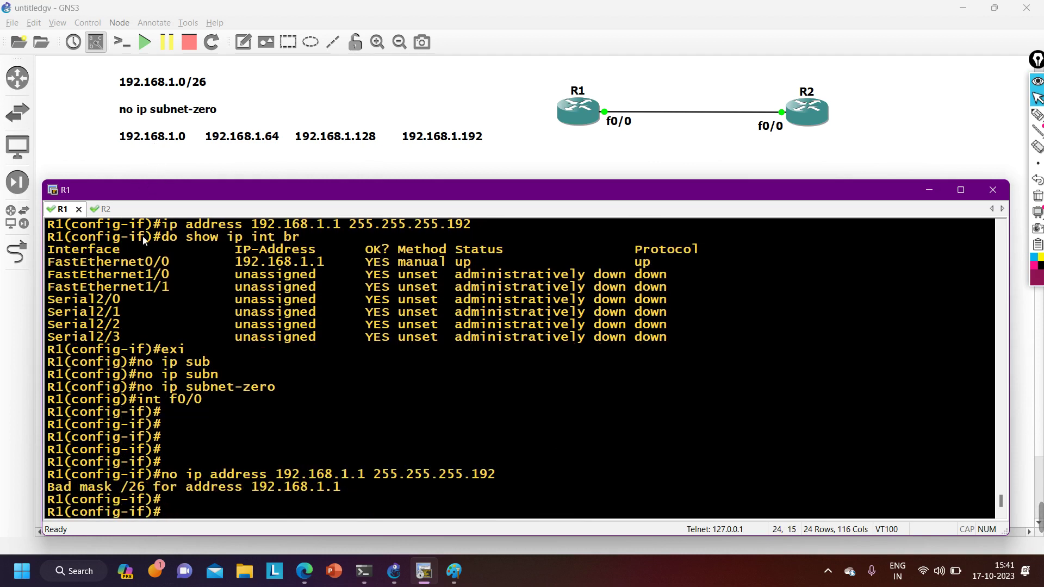
drag(48, 488, 342, 490)
- Run 'do show ip int br' and highlight FastEthernet0/0 now showing unassigned
text(do)
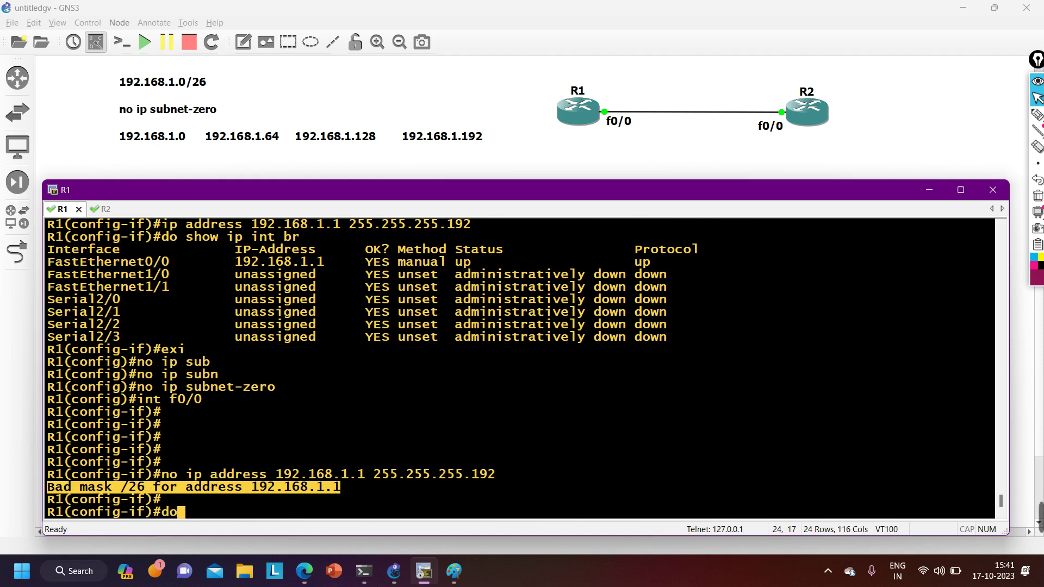
text( show ip i)
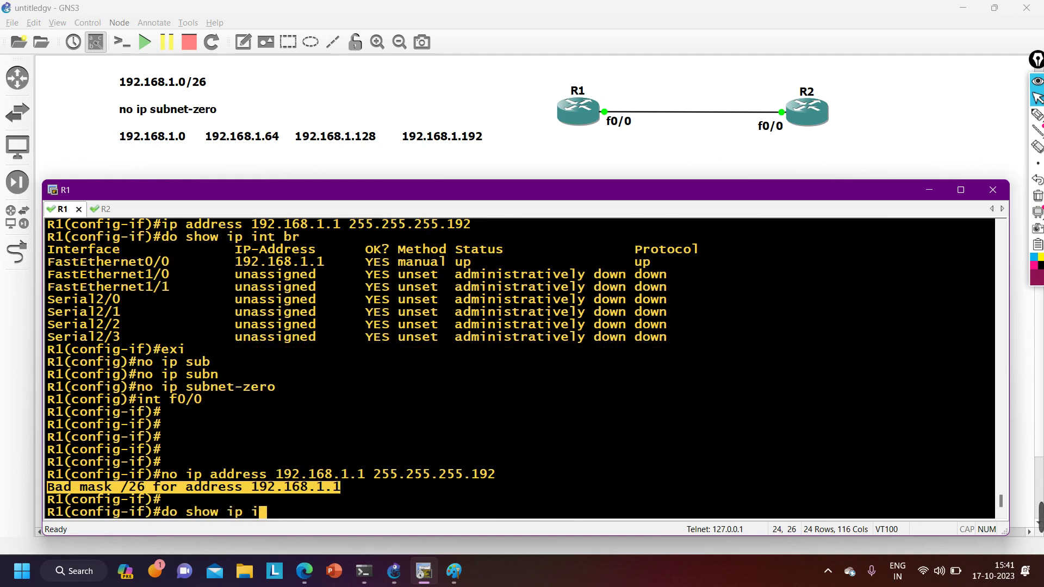
text(nt br)
key(Return)
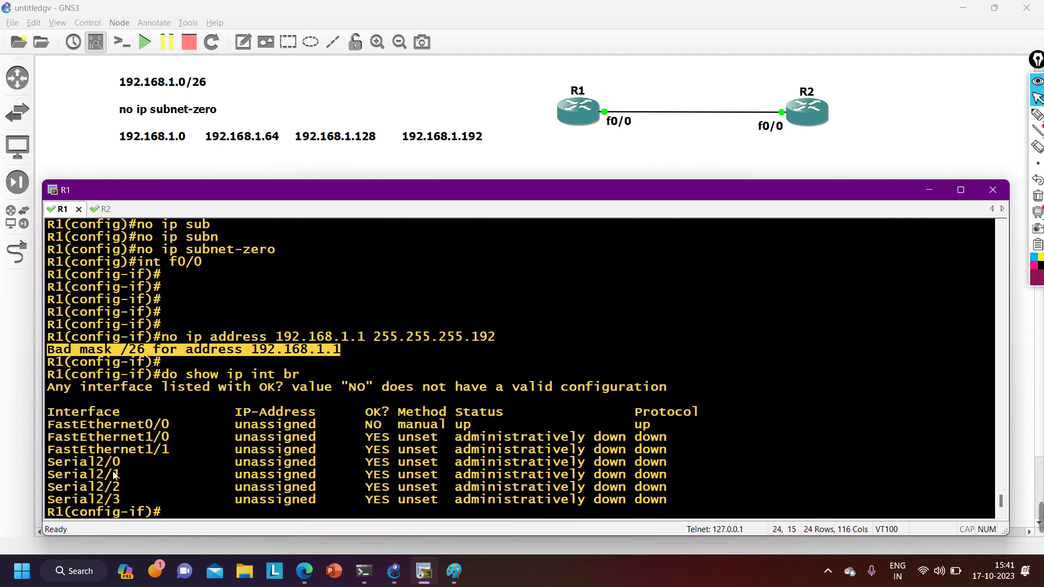
drag(63, 425, 697, 425)
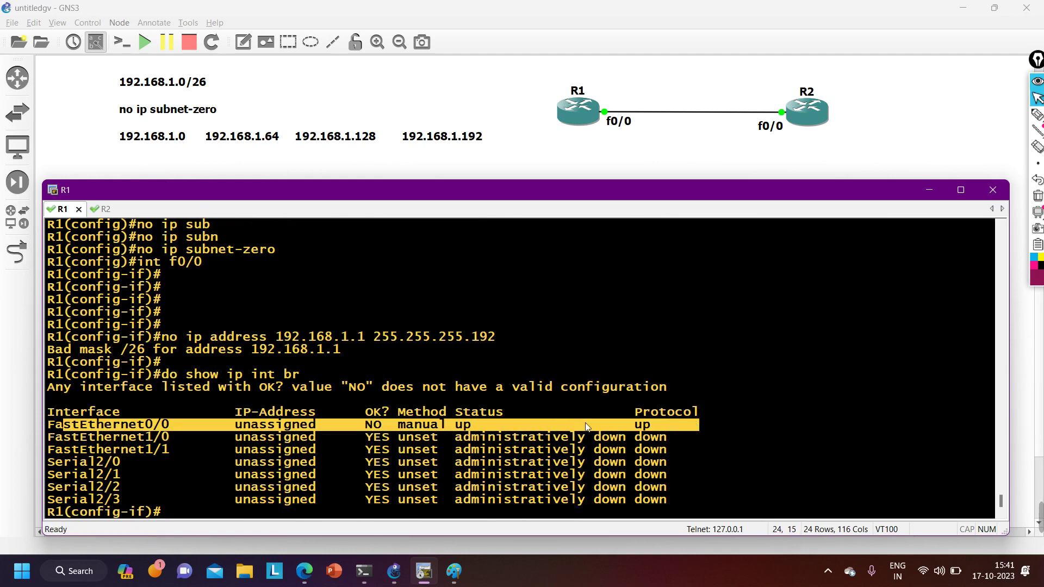
key(Return)
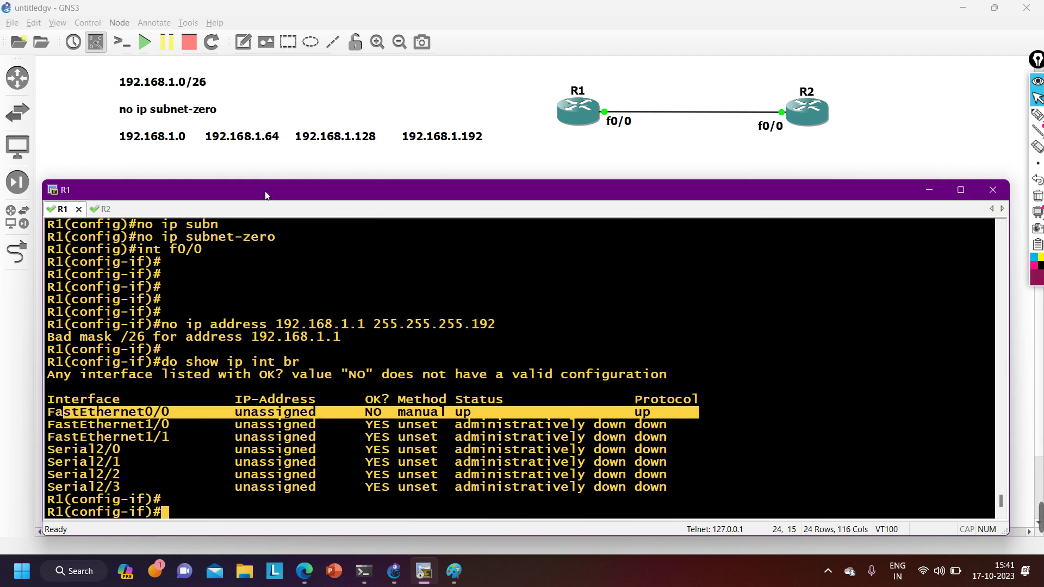
- Append 192.168.1.64 and 192.168.1.128 to the canvas subnet notes, then return to R1's console
click(271, 149)
double_click(266, 144)
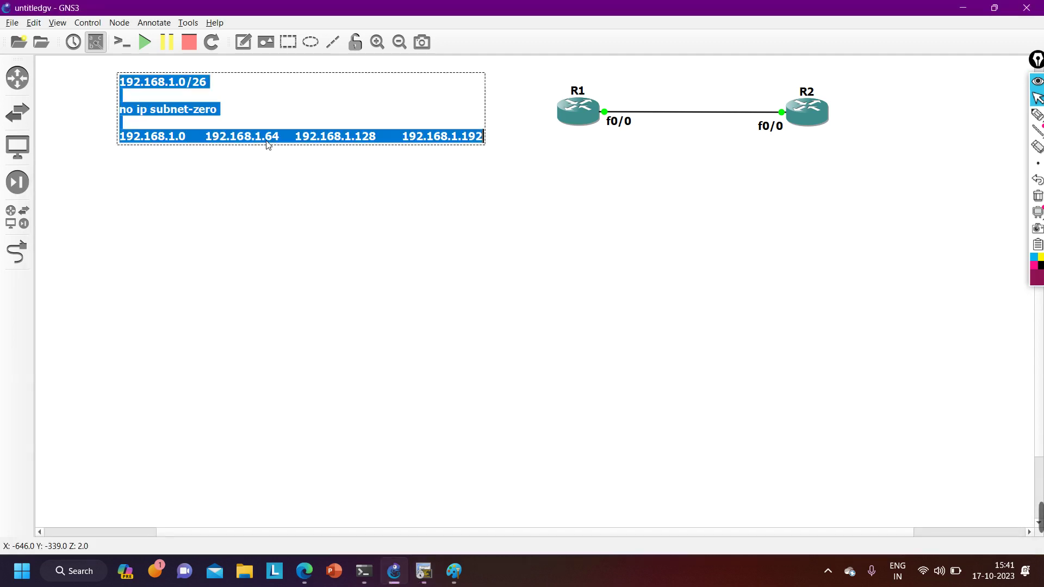
key(ctrl+End)
key(Return)
key(Return)
key(Return)
key(Return)
key(Return)
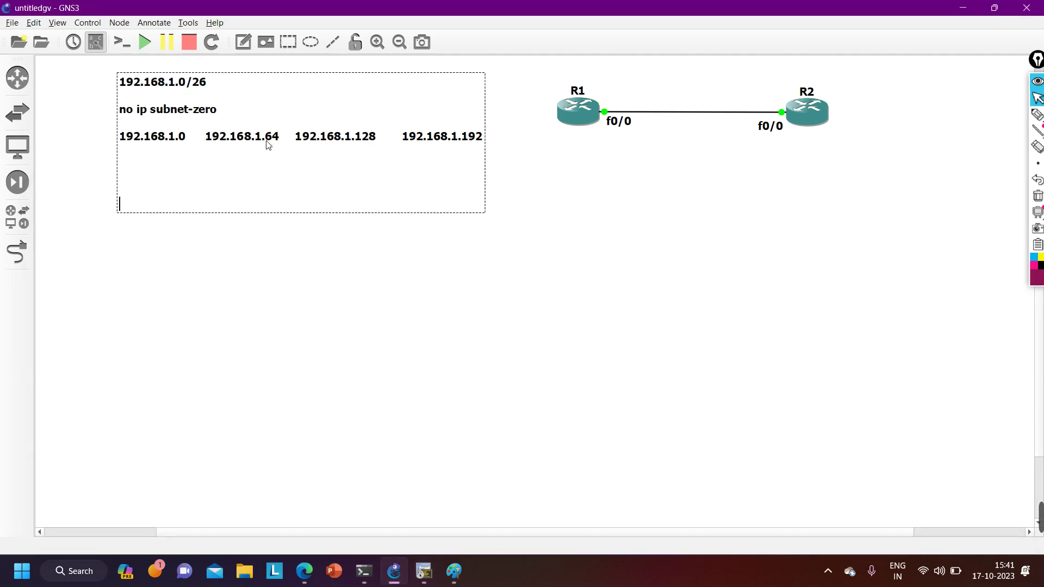
text(192.168.1.64)
key(Return)
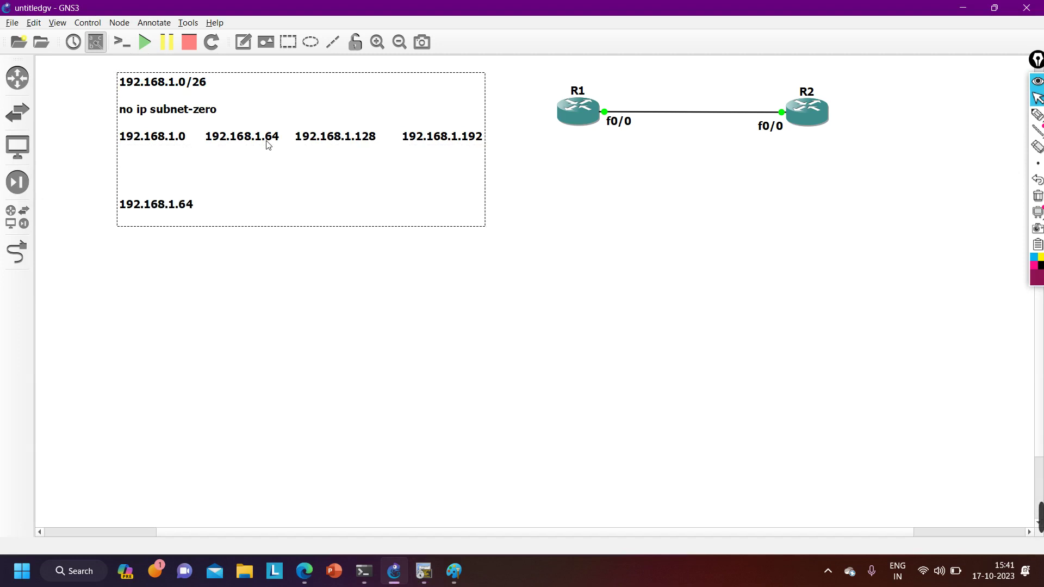
text(192.168.1.128)
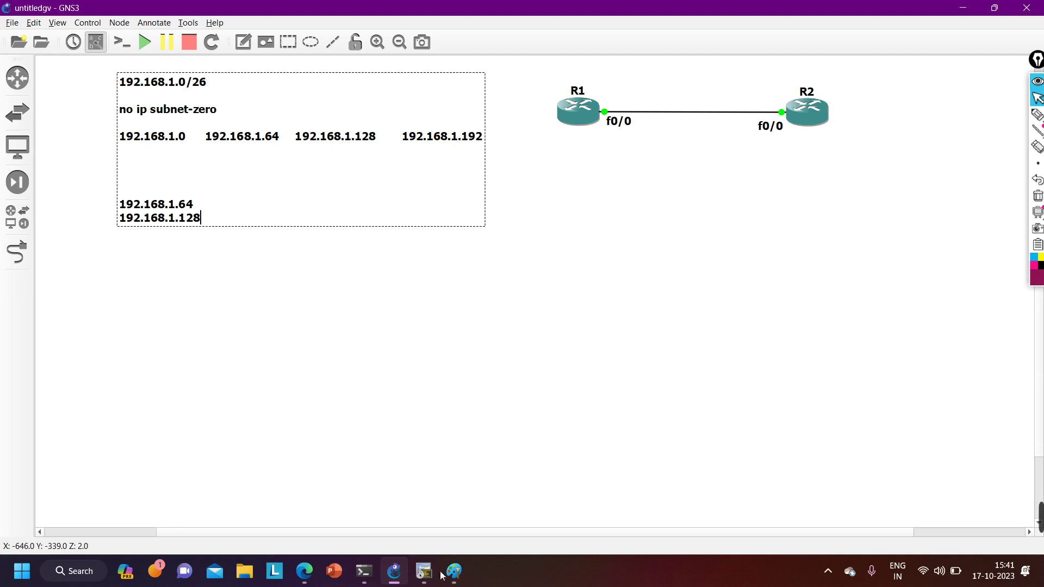
click(423, 580)
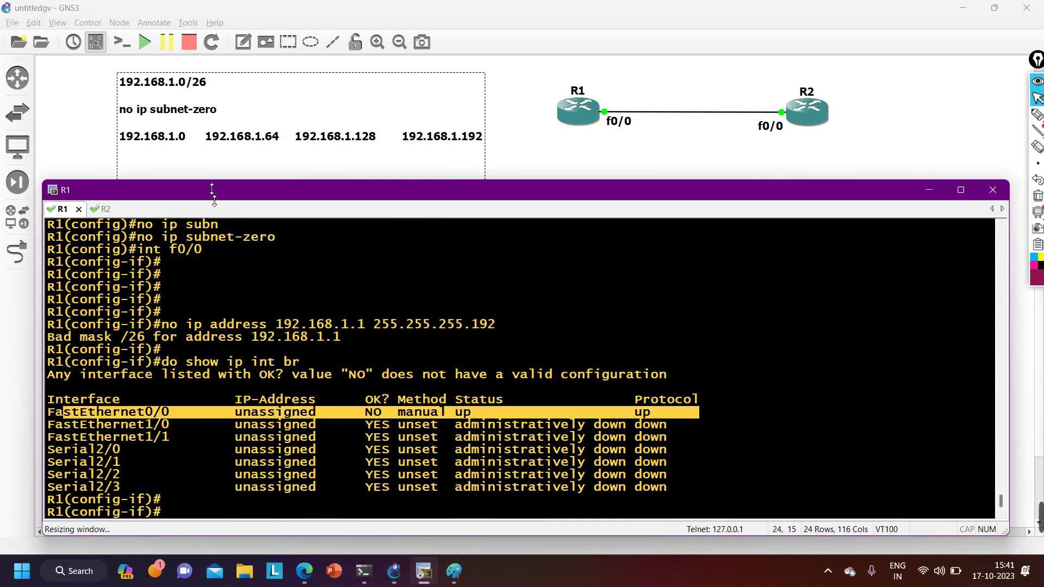
- Assign R1's f0/0 the address 192.168.1.65 255.255.255.192
drag(213, 189, 213, 254)
text(ip ad)
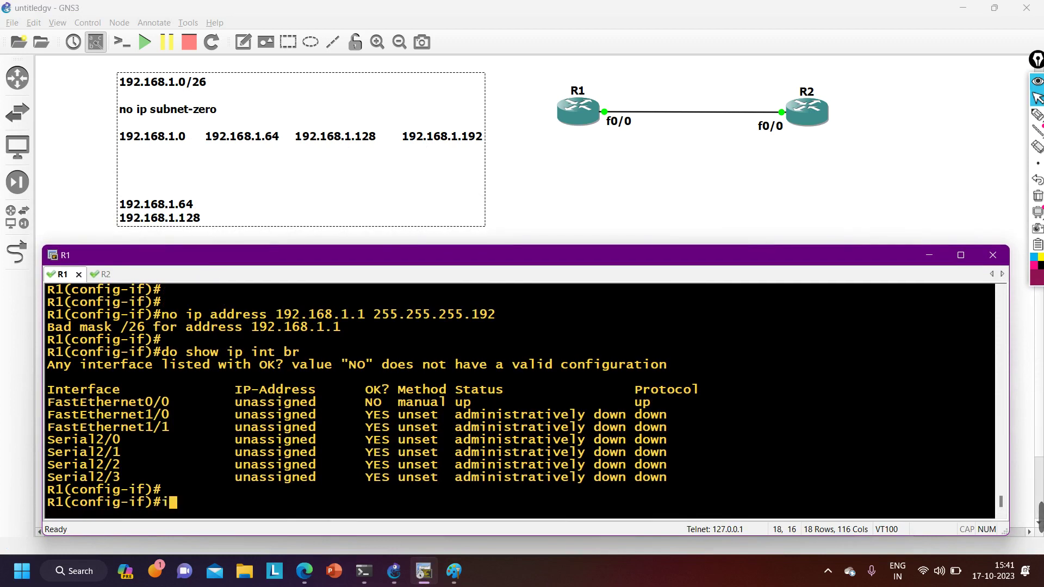
key(Tab)
text(192)
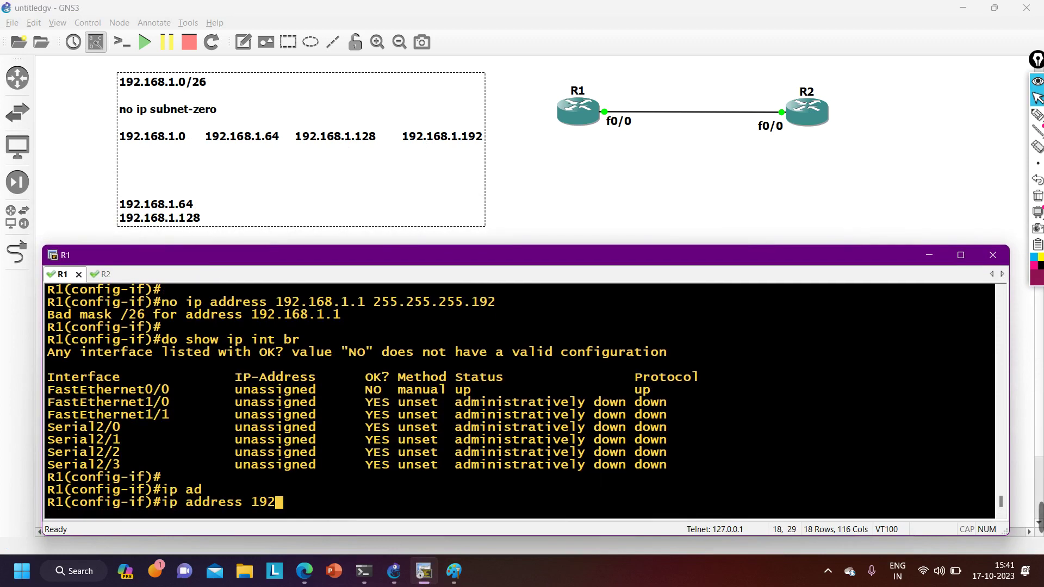
text(.168.1.)
text(65 255.)
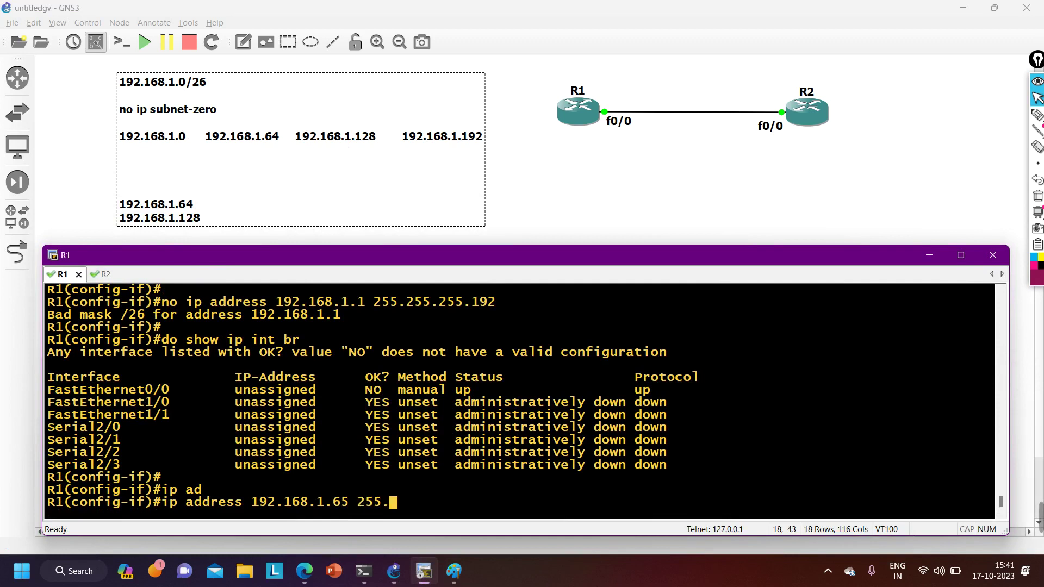
text(255.255.1)
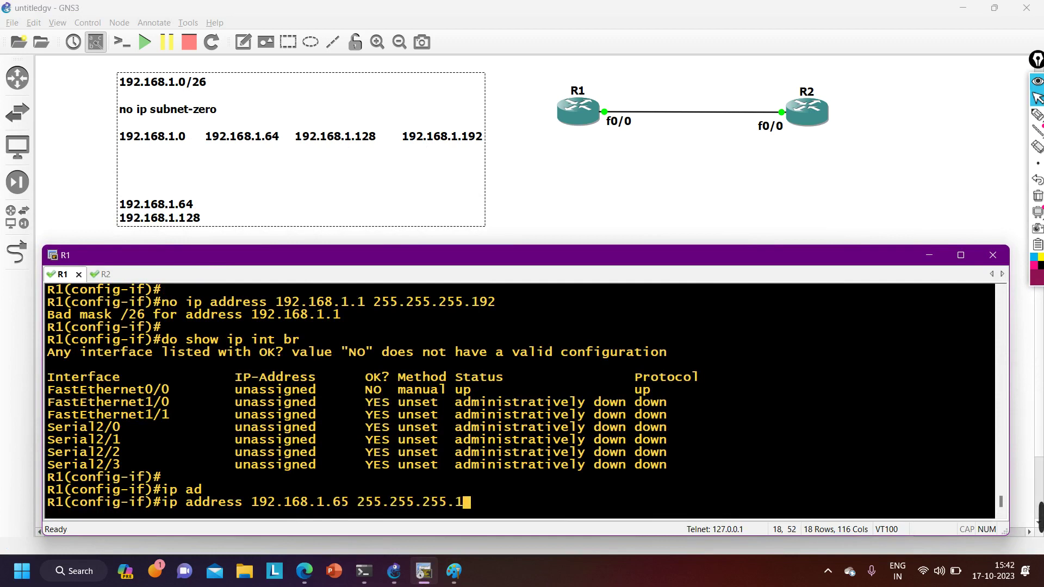
text(92)
key(Return)
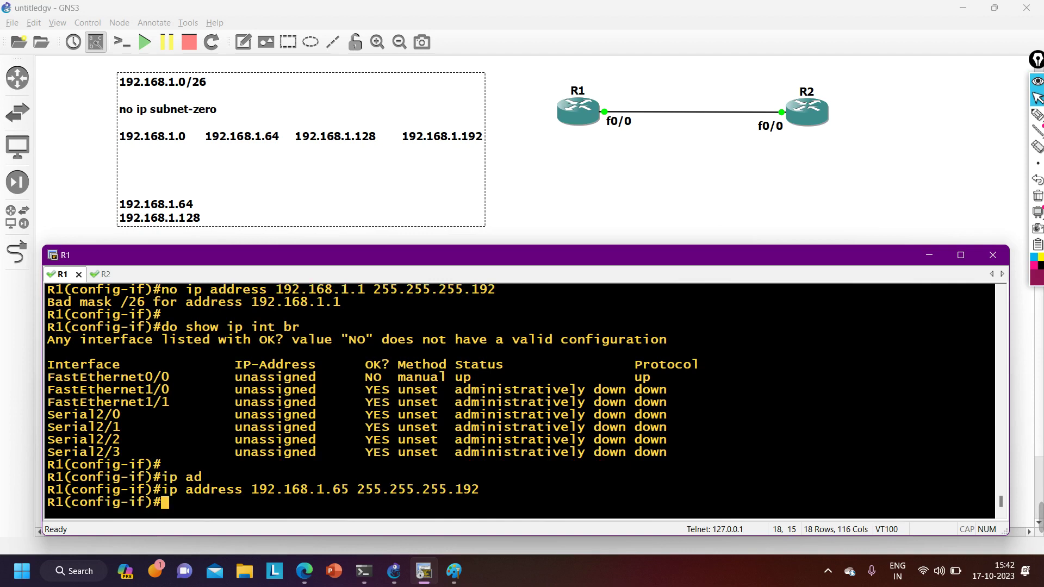
- Re-enter R1's f0/0 address as 192.168.1.1 with the /26 mask
key(Up)
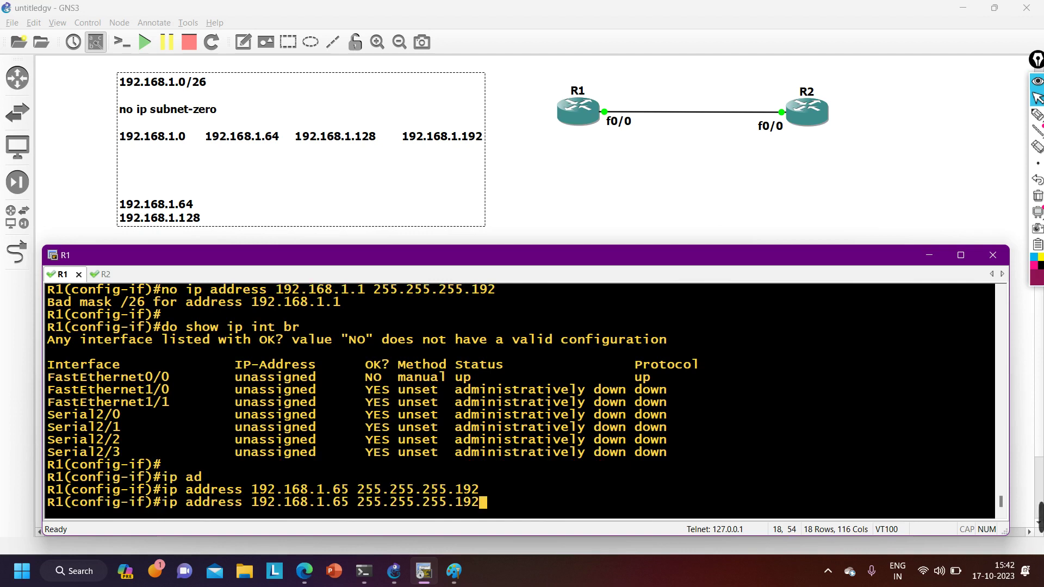
key(Left)
key(Left)
key(Left)
key(Left)
key(Left)
key(Left)
key(Left)
key(Left)
key(Left)
key(Left)
key(Left)
key(Left)
key(Left)
key(Left)
key(Left)
key(Left)
key(Left)
key(Left)
key(Left)
key(Left)
key(Left)
key(Left)
key(Left)
key(Left)
key(Left)
key(Left)
key(Left)
key(Left)
key(Left)
key(Left)
key(Left)
key(Left)
key(Left)
key(Left)
key(Left)
key(Right)
key(Right)
key(Right)
key(Right)
key(BackSpace)
key(BackSpace)
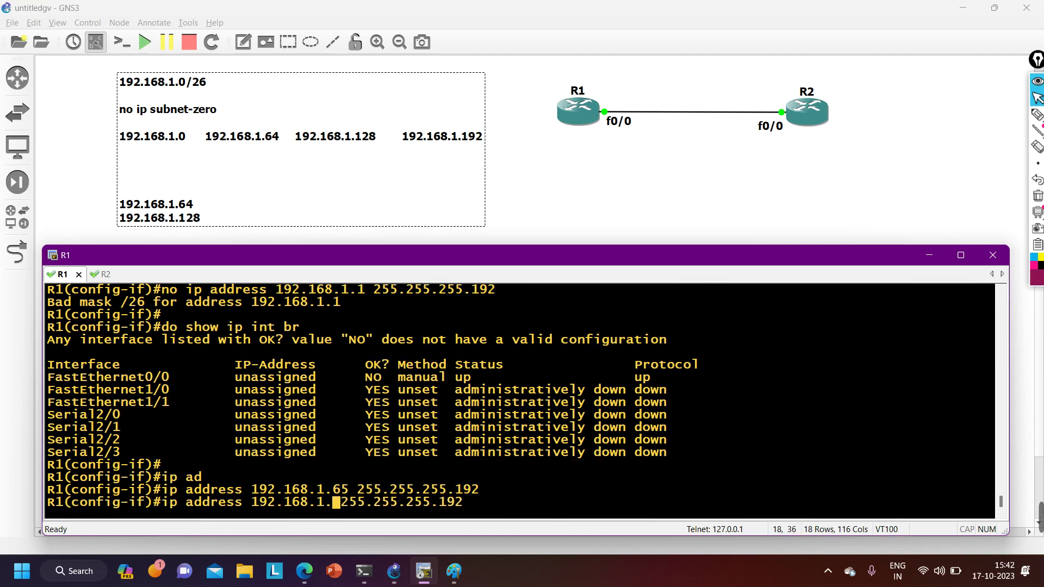
text(1)
key(Return)
key(Return)
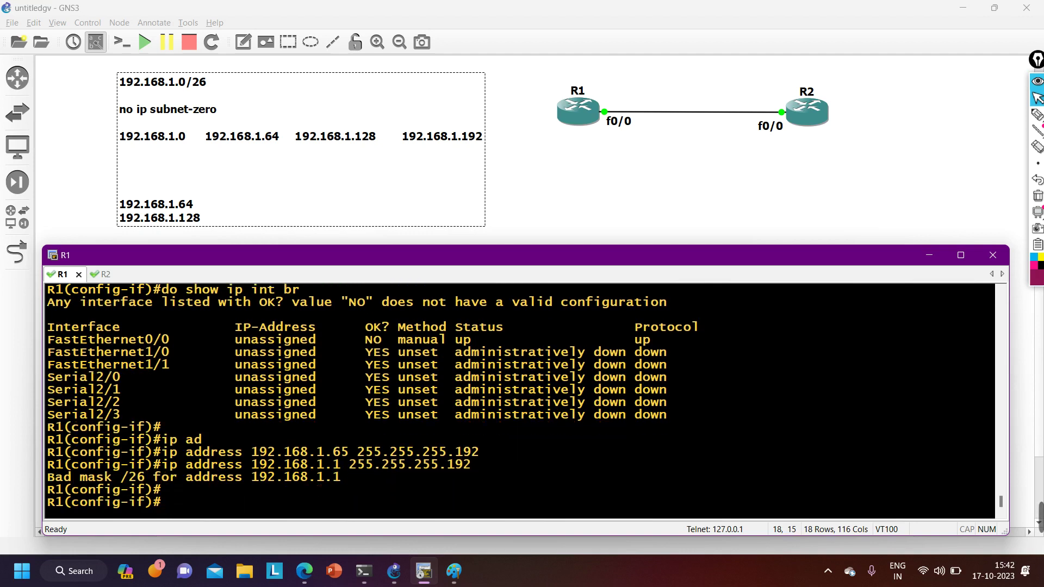
- Change f0/0 to 192.168.1.193 /26 and confirm it manual and up/up in 'do show ip int br'
key(Up)
key(Left)
key(Left)
key(Left)
key(Left)
key(Left)
key(Left)
key(Left)
key(Left)
key(Left)
key(Left)
key(Left)
key(Left)
key(Left)
key(Left)
key(Left)
key(Left)
key(Left)
key(Left)
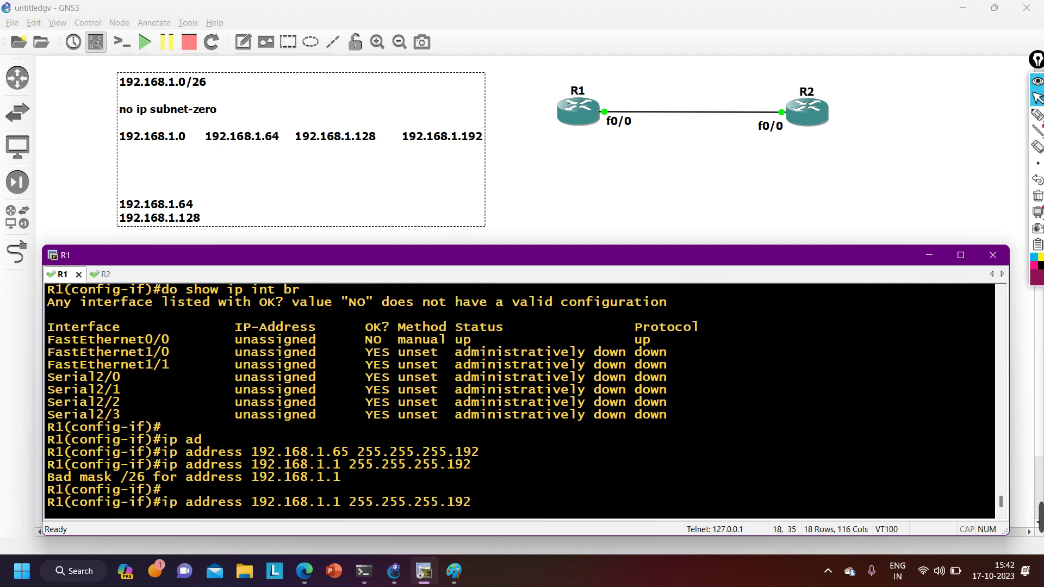
key(Right)
key(Right)
key(BackSpace)
text(193)
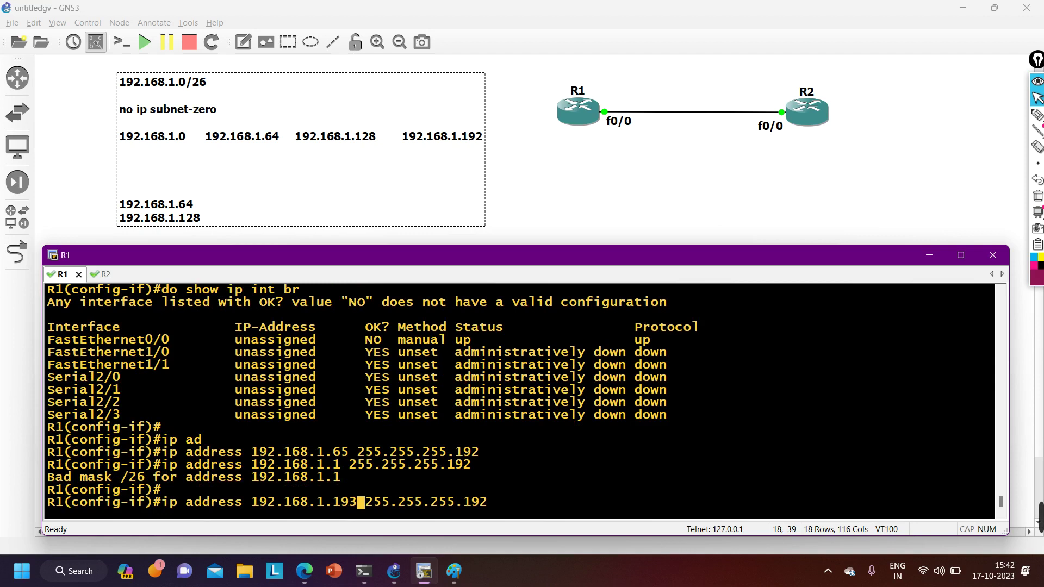
key(Return)
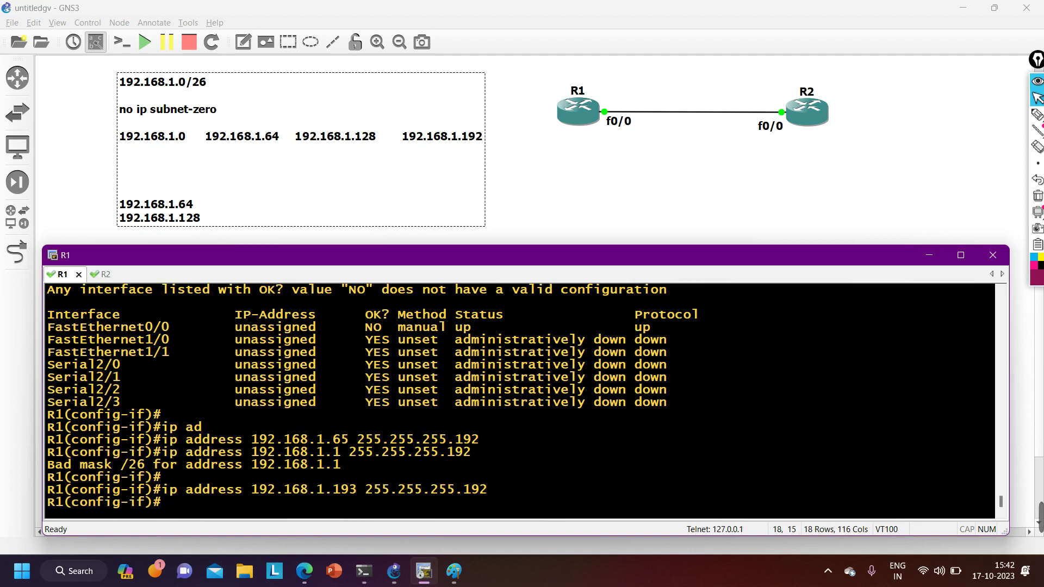
text(do show ip int br)
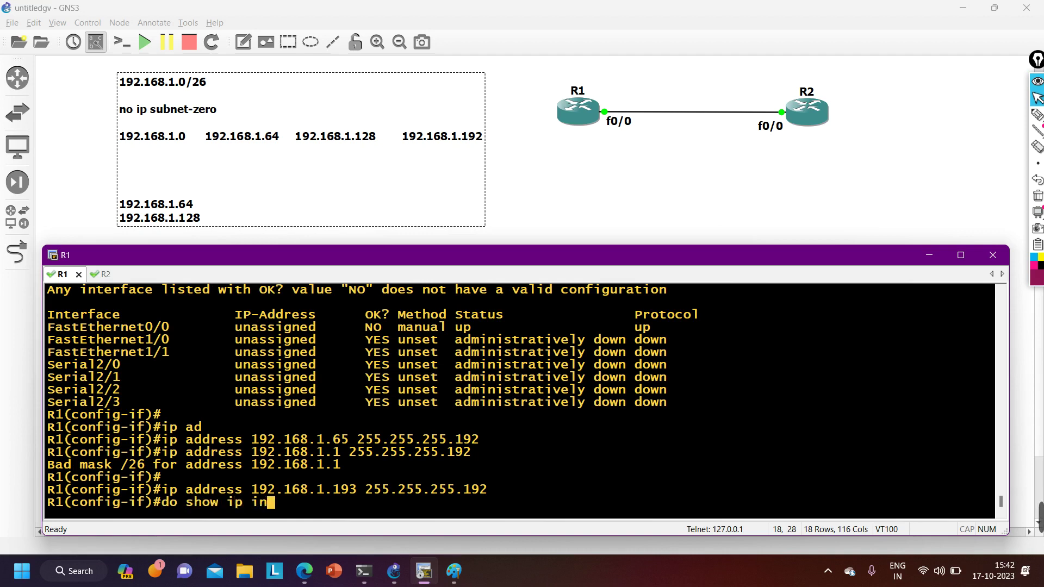
key(Return)
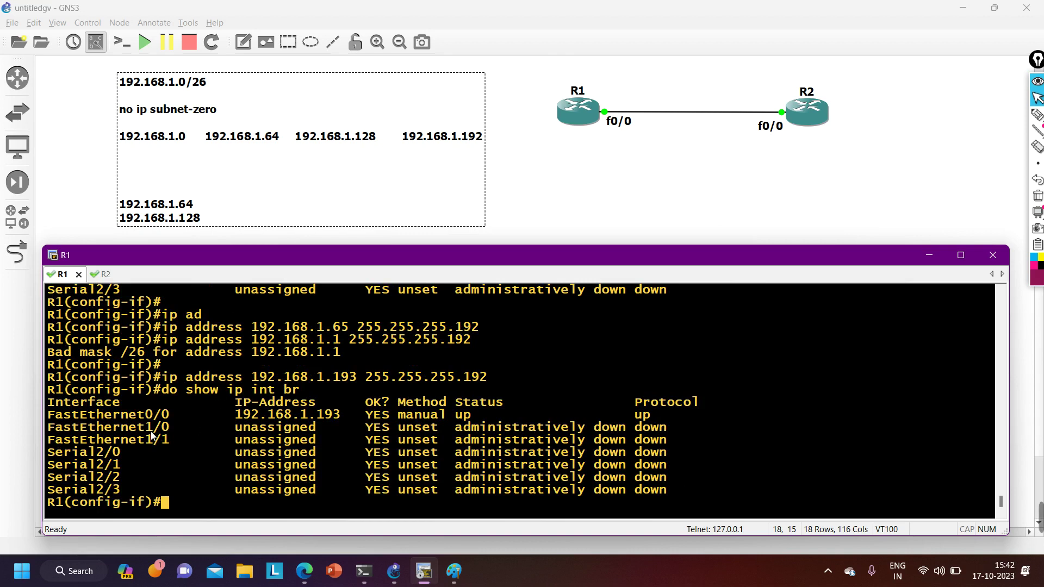
drag(138, 416, 683, 418)
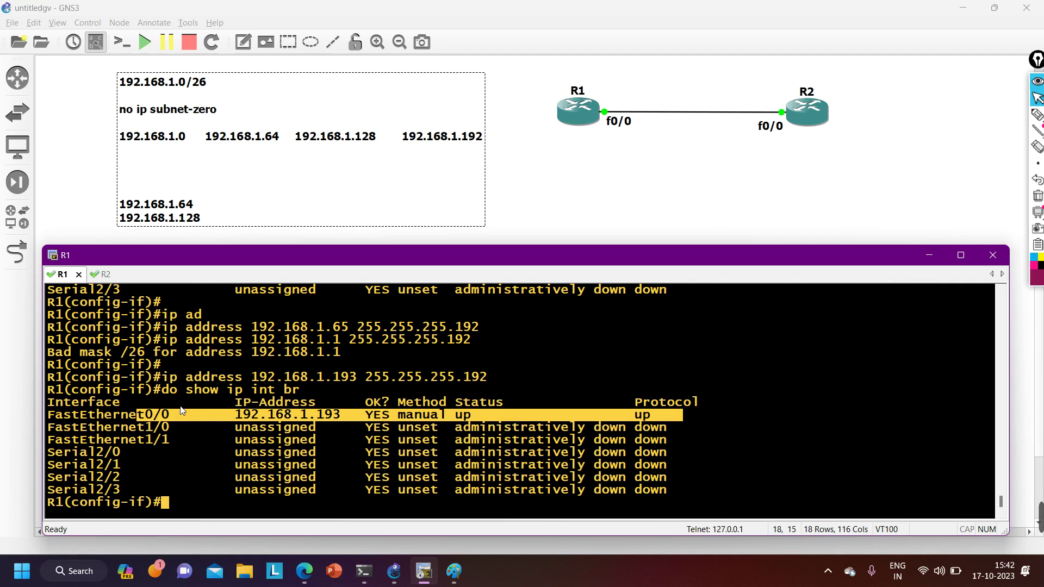
- Add an 'ip subnet-zero' line beneath the four subnet addresses in the canvas notes
click(152, 114)
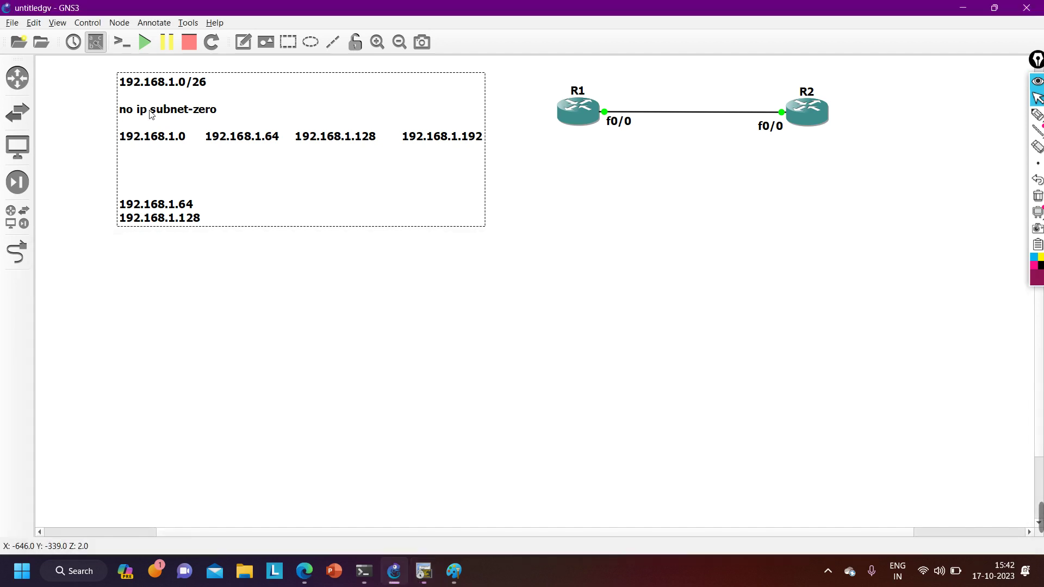
double_click(152, 114)
click(158, 112)
text(u)
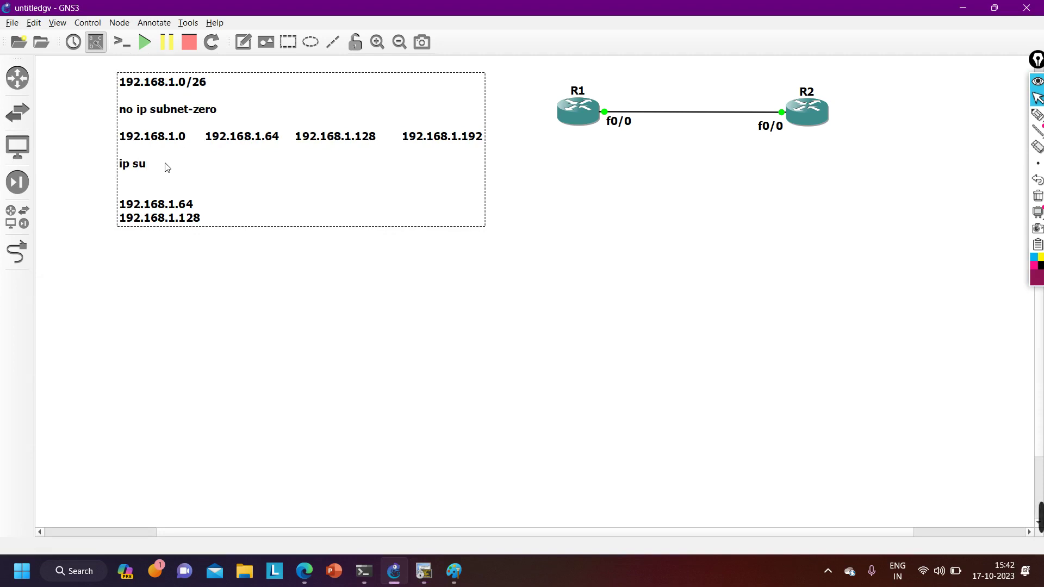
text(bnet-zero)
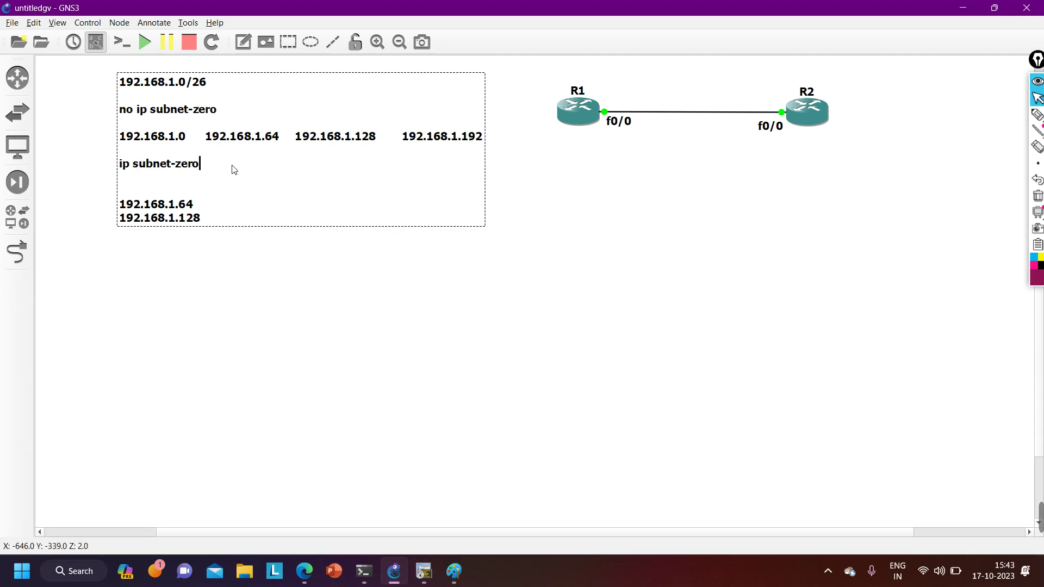
click(265, 360)
- Switch to R2's console, exit interface mode, and disable ip subnet-zero with 'no ip subnet-zero'
click(420, 570)
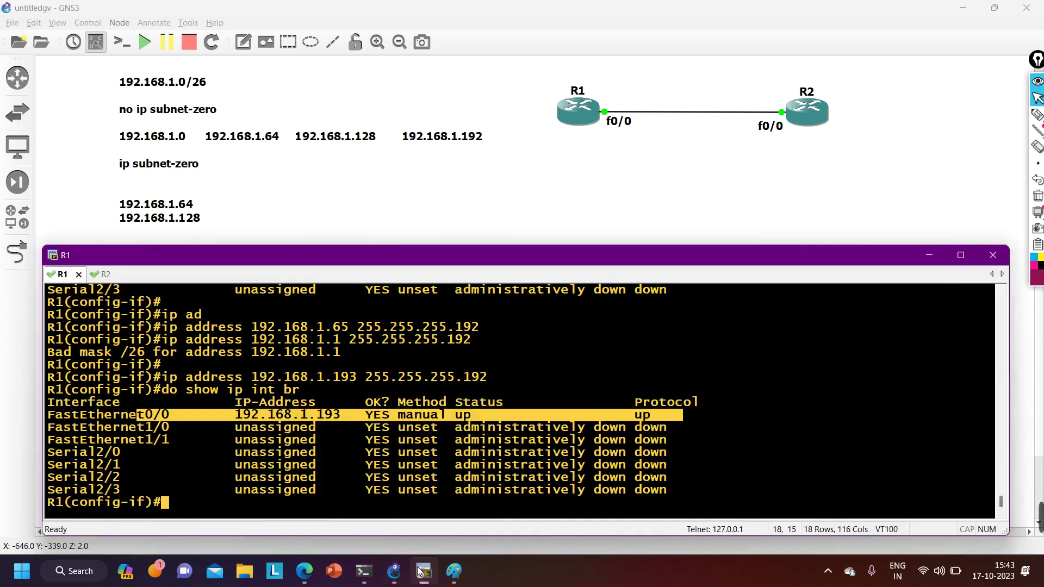
key(ctrl+Tab)
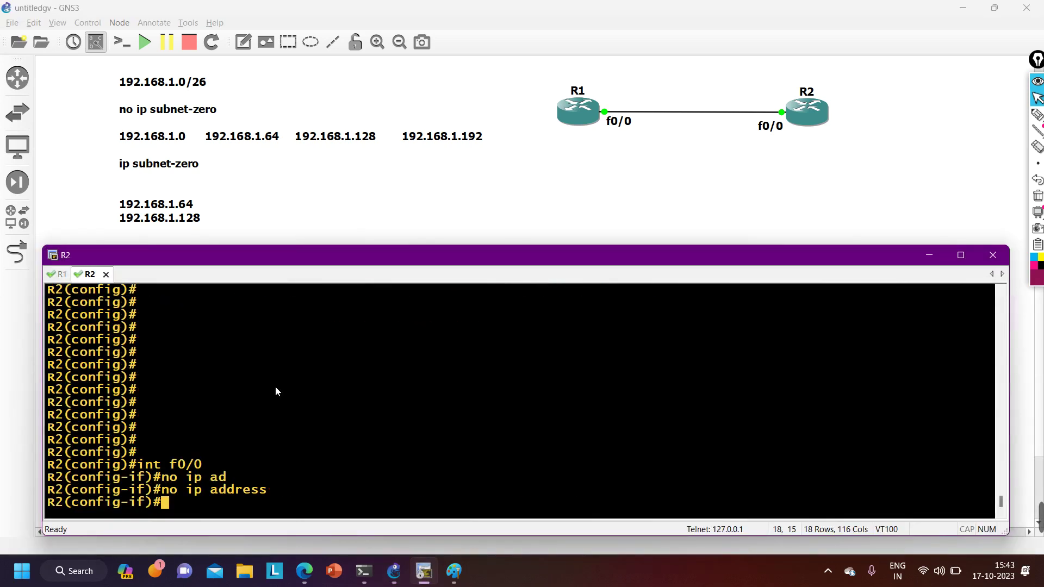
text(exi)
key(Return)
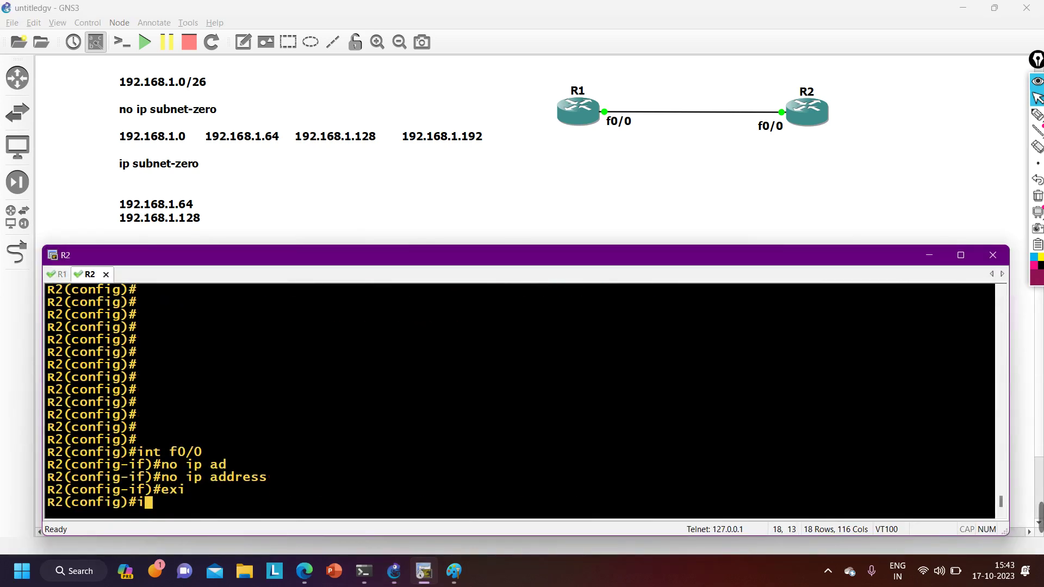
text(ip ip subn)
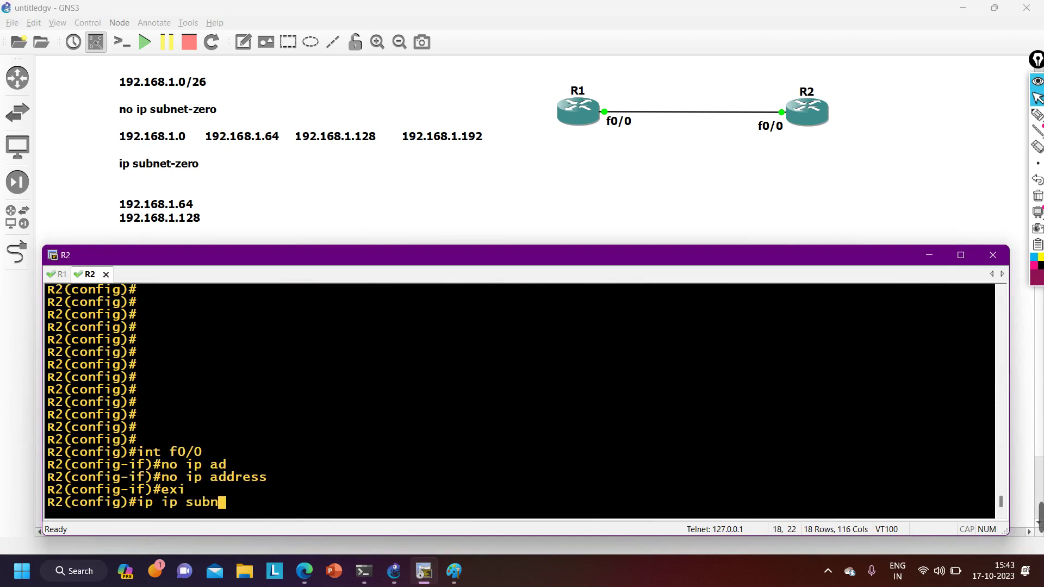
key(Tab)
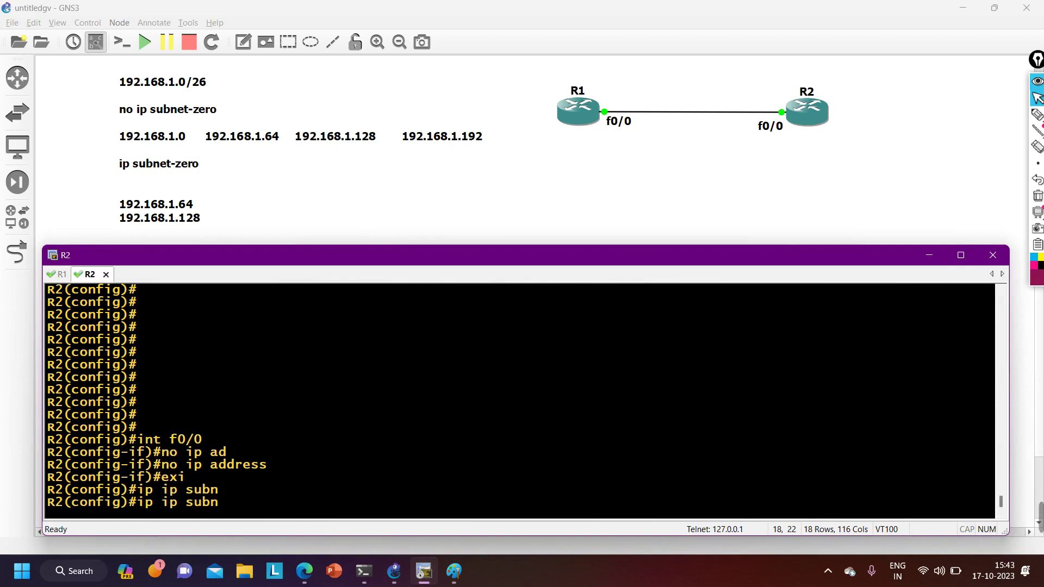
text(e)
key(Tab)
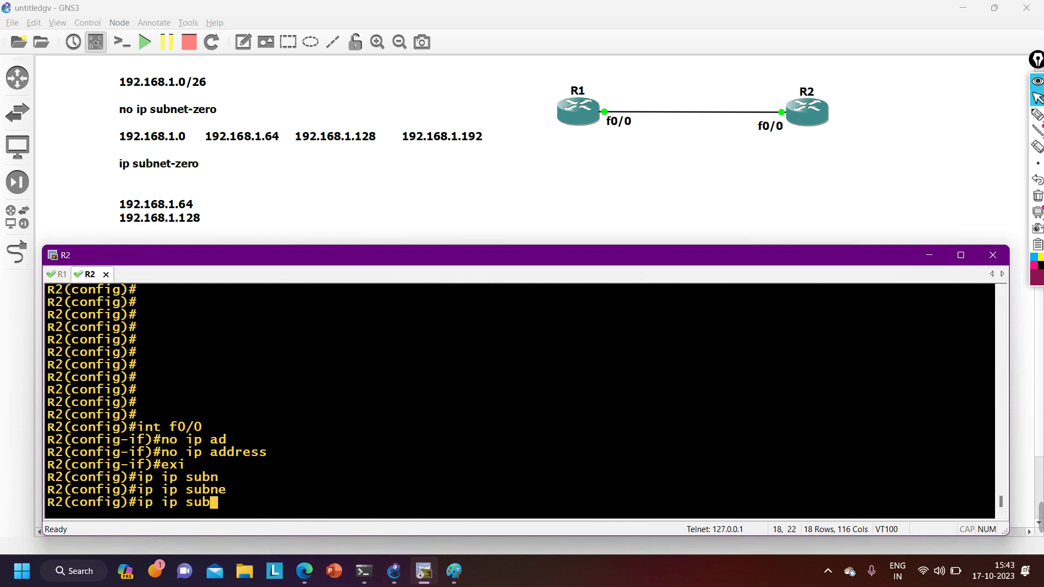
key(BackSpace)
key(BackSpace)
key(BackSpace)
key(BackSpace)
key(BackSpace)
key(BackSpace)
key(BackSpace)
key(BackSpace)
key(BackSpace)
text(no ip)
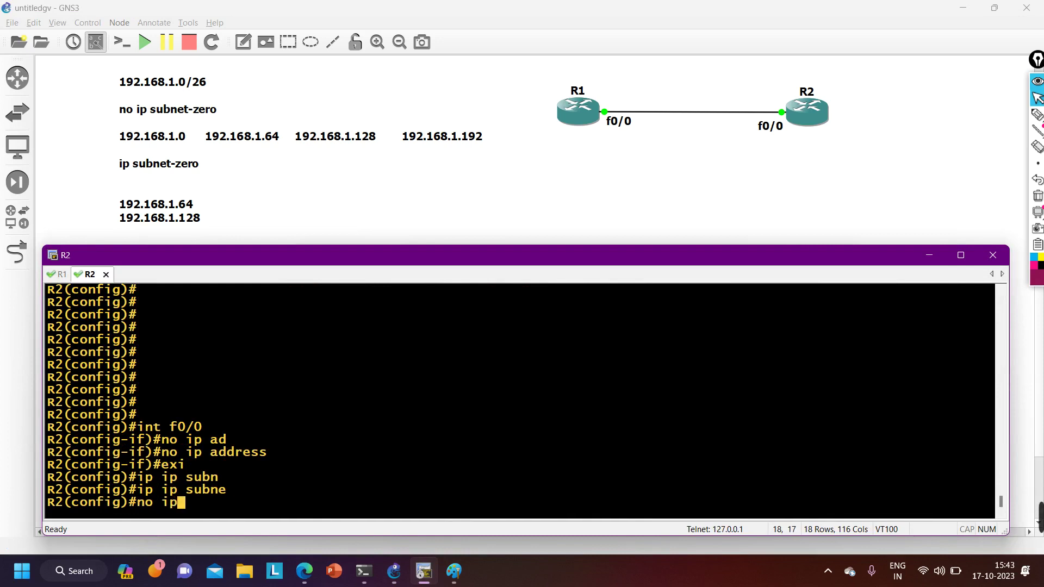
text( subn)
key(Tab)
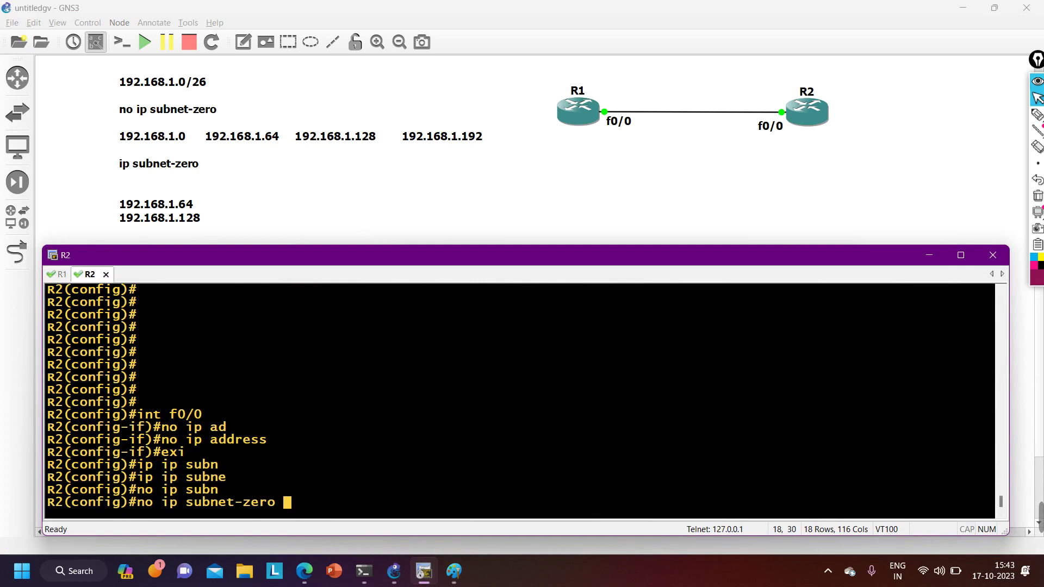
key(Return)
- Try assigning R2's f0/0 192.168.1.10 255.255.255.192, which is rejected as Bad mask /26
text(int f0/0)
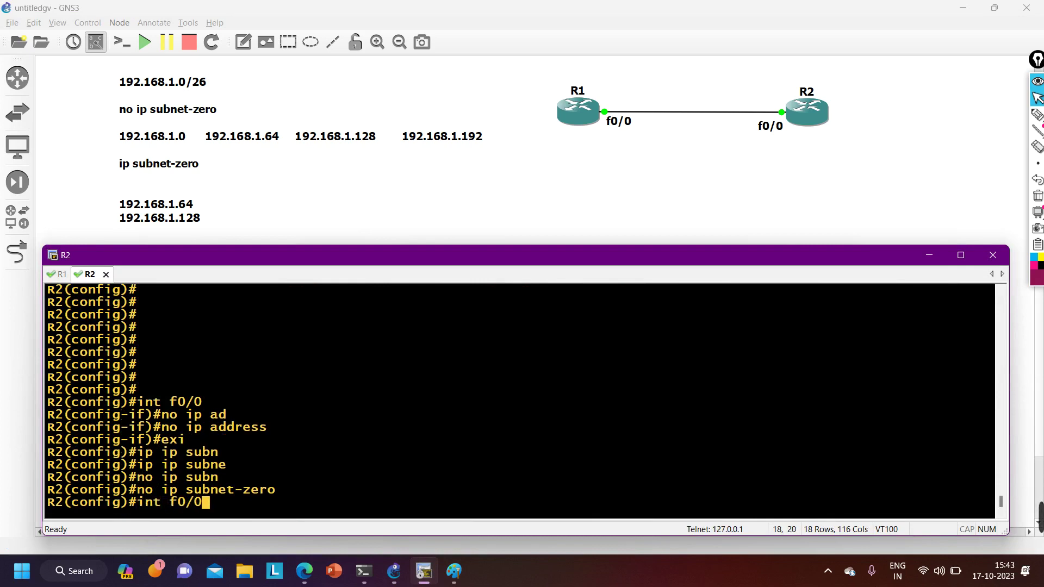
key(Return)
text(ip ad)
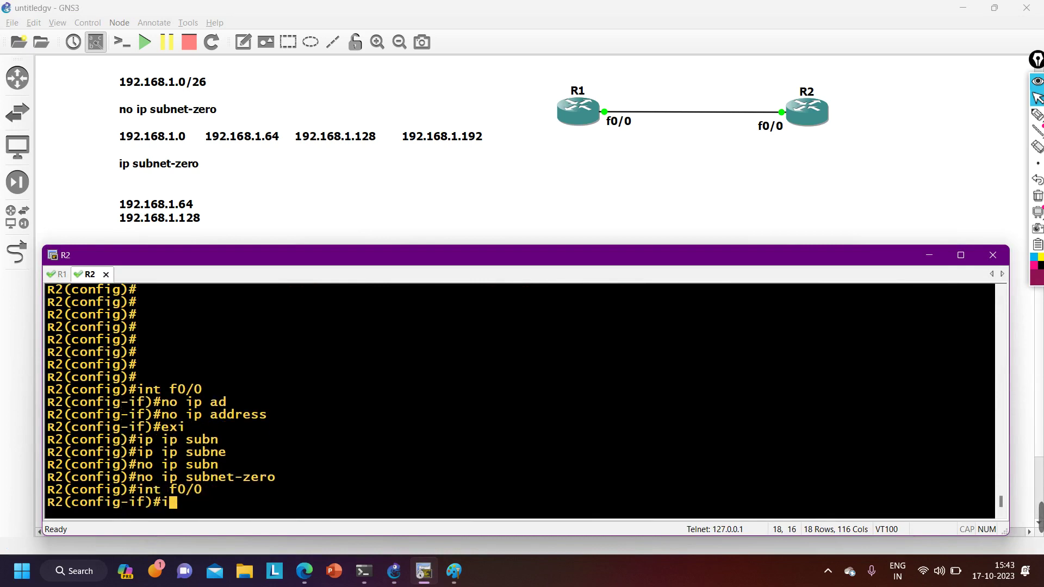
key(Tab)
text(192)
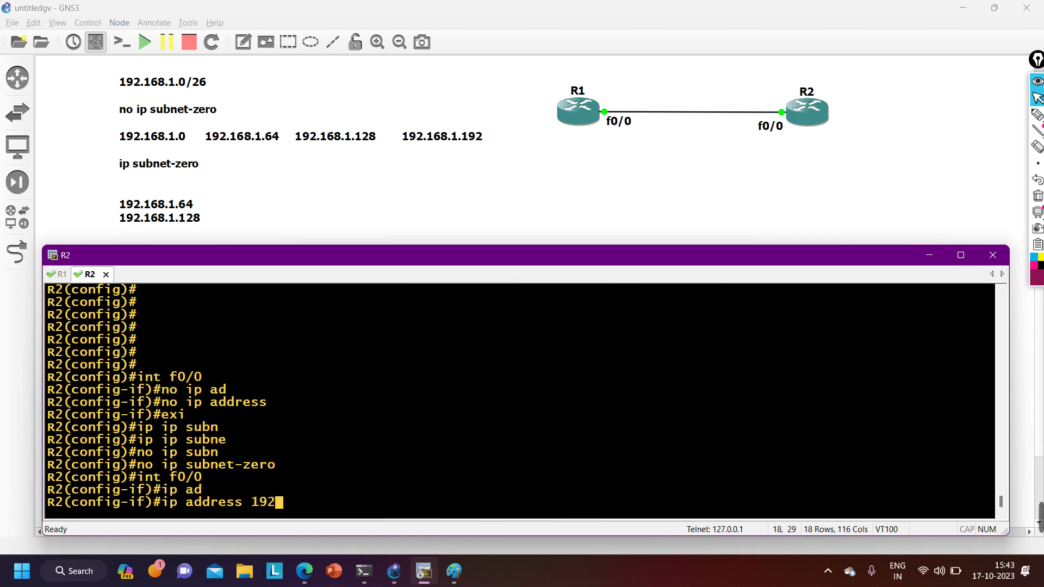
text(.168.1.1)
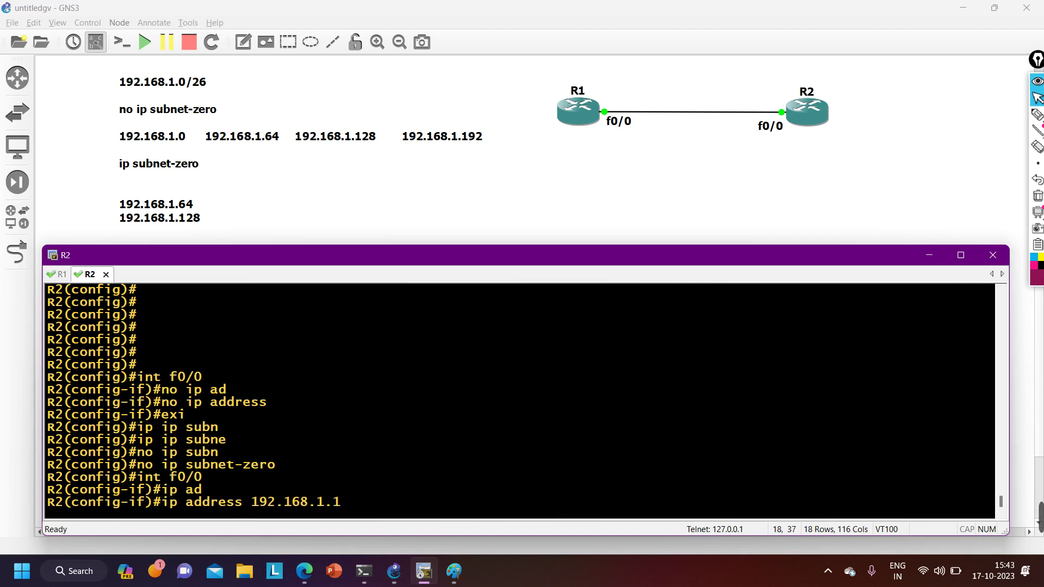
text(0 255.255.)
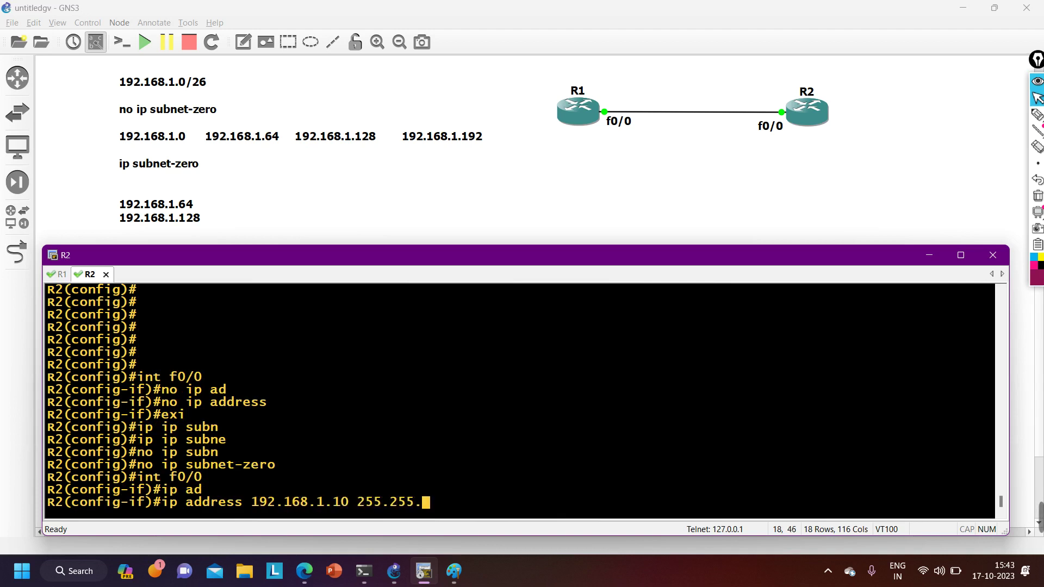
text(255.192)
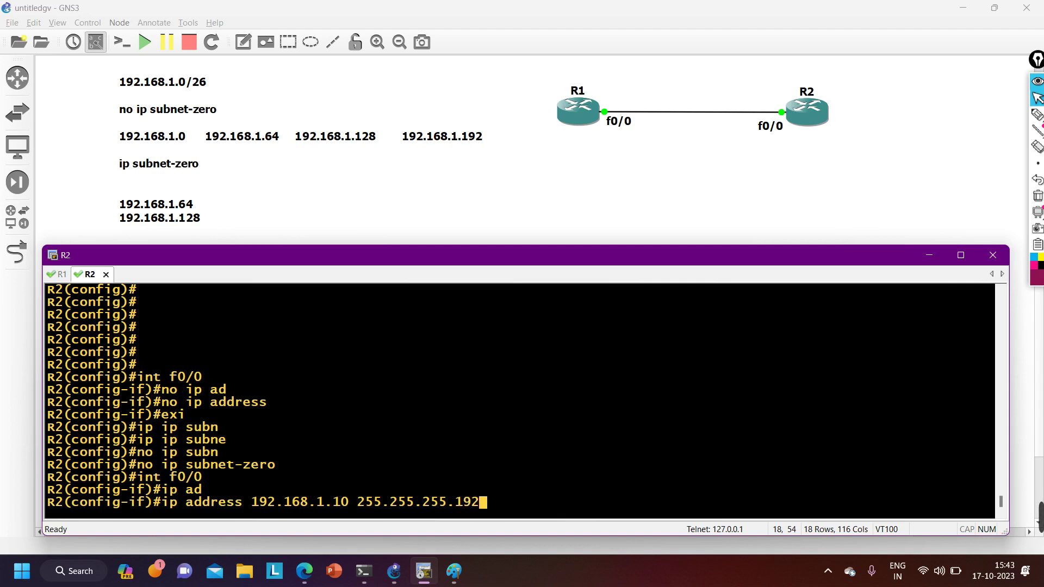
key(Return)
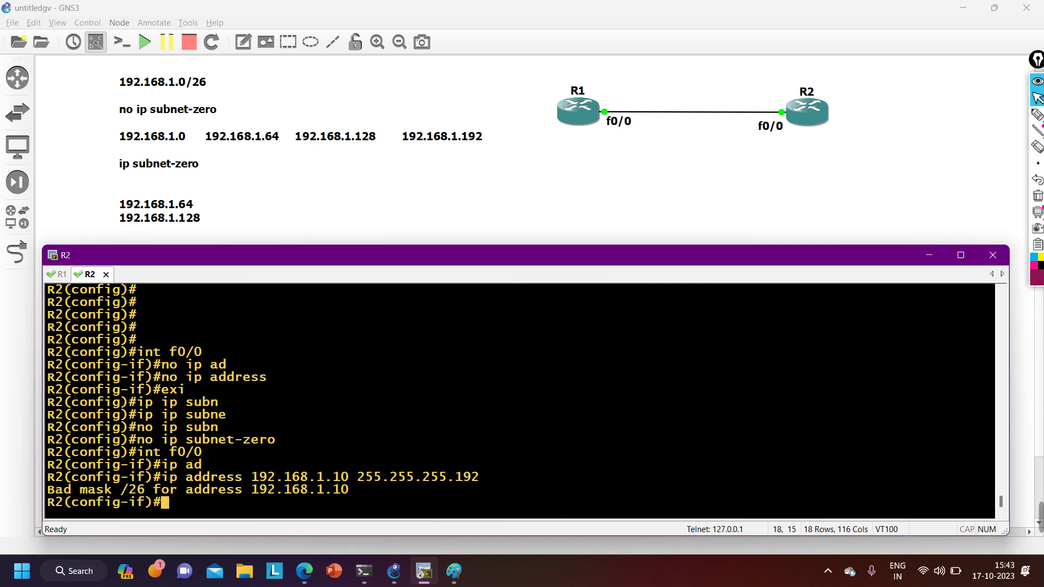
- Try R2's f0/0 address as 192.168.1.192 255.255.255.192
key(Return)
key(Up)
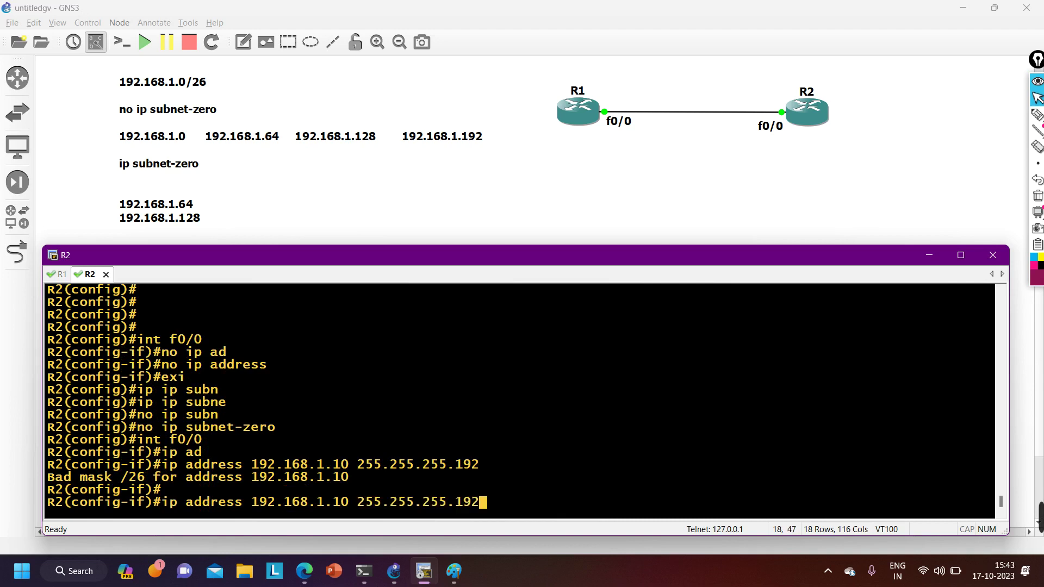
key(Left)
key(Left)
key(Left)
key(Left)
key(Left)
key(Left)
key(Left)
key(Left)
key(Left)
key(Left)
key(Left)
key(Left)
key(Left)
key(Left)
key(Left)
key(Left)
key(Left)
key(Delete)
key(BackSpace)
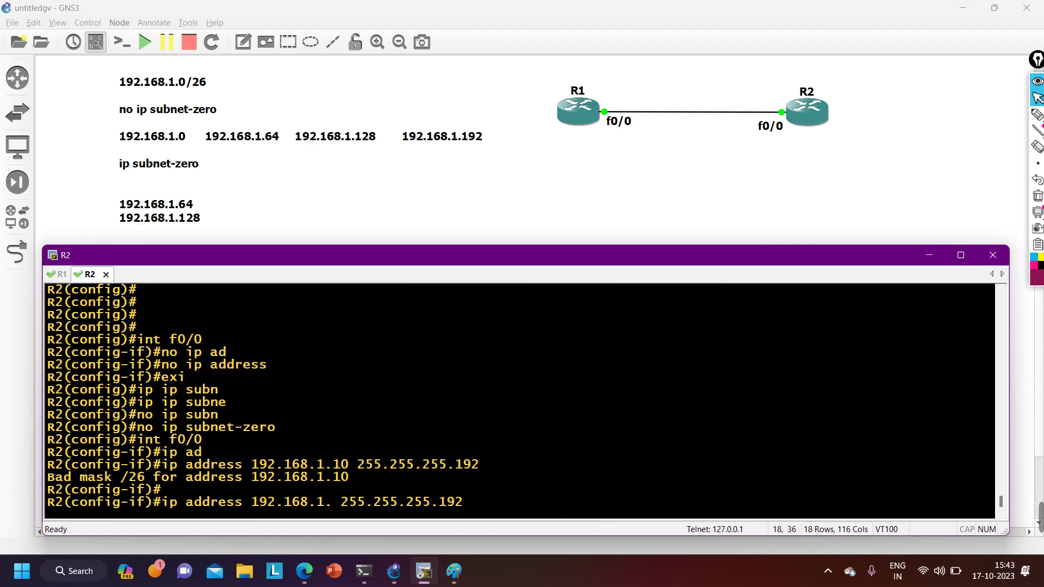
text(192)
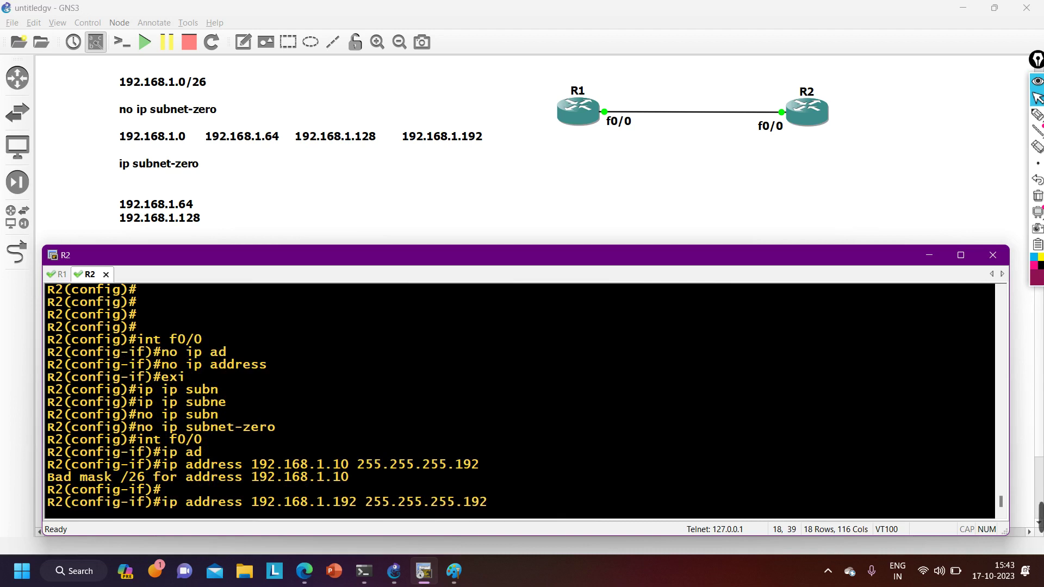
key(Return)
- Try 192.168.1.193 /26 on R2's f0/0, triggering a duplicate-address warning with R1
key(Up)
key(Left)
key(Left)
key(Left)
key(Left)
key(Left)
key(Left)
key(Left)
key(Left)
key(Left)
key(Left)
key(Left)
key(Left)
key(Left)
key(Left)
key(Left)
key(Left)
key(Left)
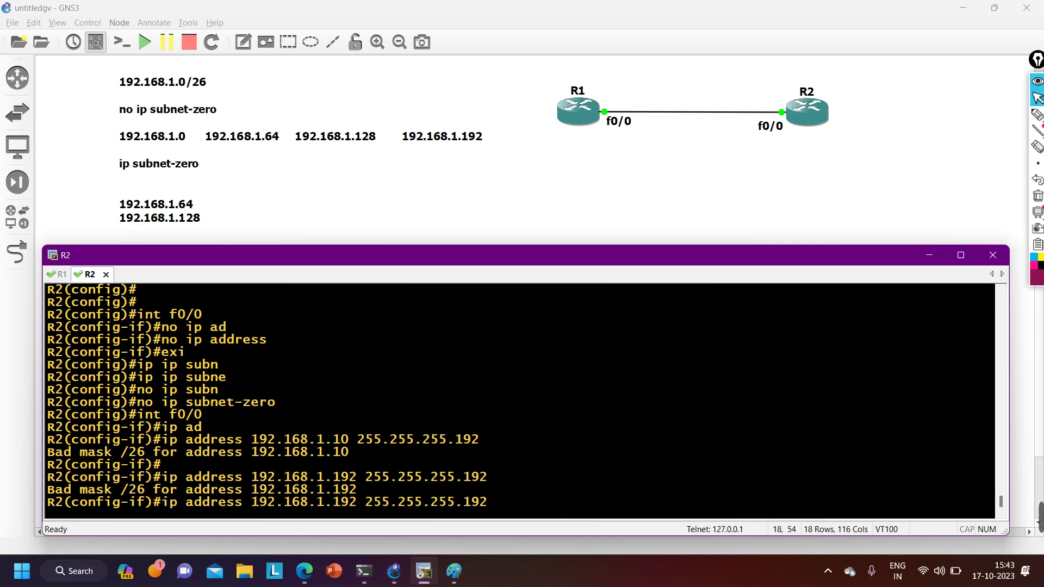
key(BackSpace)
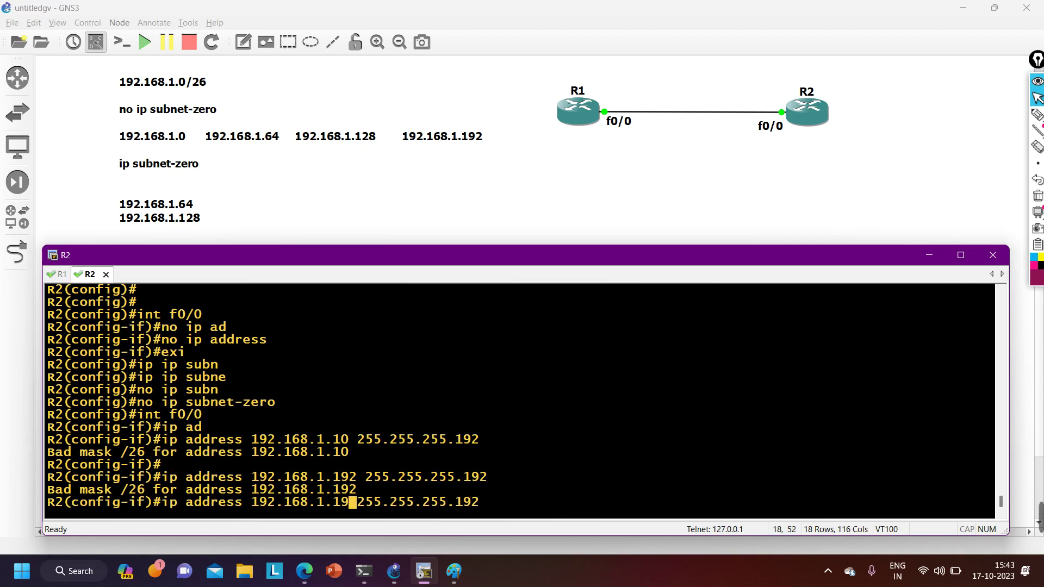
text(3)
key(Return)
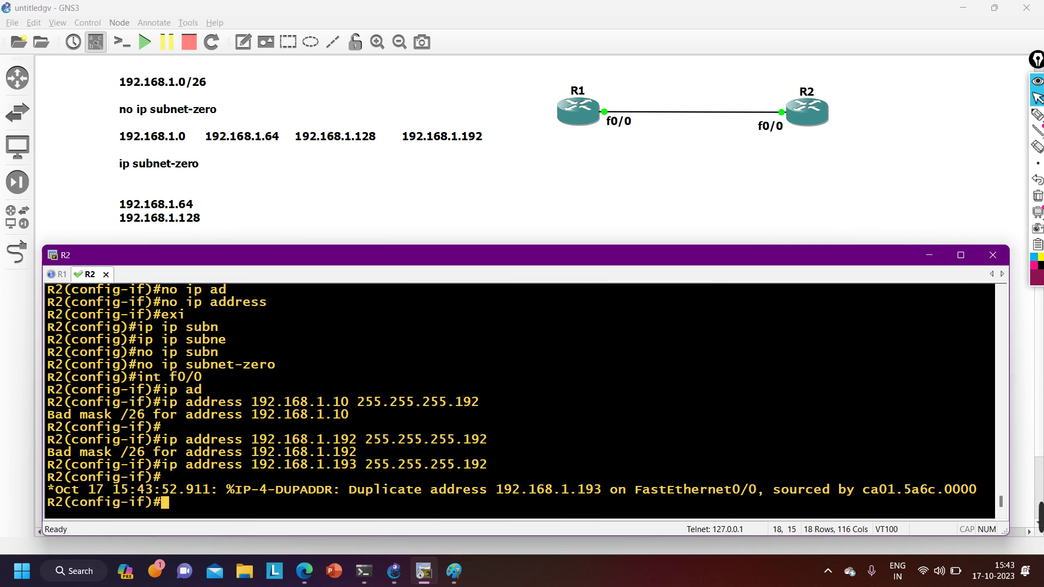
- Set R2's f0/0 to 192.168.1.65 255.255.255.192 and exit interface configuration
key(Up)
key(Left)
key(Left)
key(Left)
key(Left)
key(Left)
key(Left)
key(Left)
key(Left)
key(Left)
key(Left)
key(Left)
key(Left)
key(Left)
key(Left)
key(Left)
key(Left)
key(Left)
key(Left)
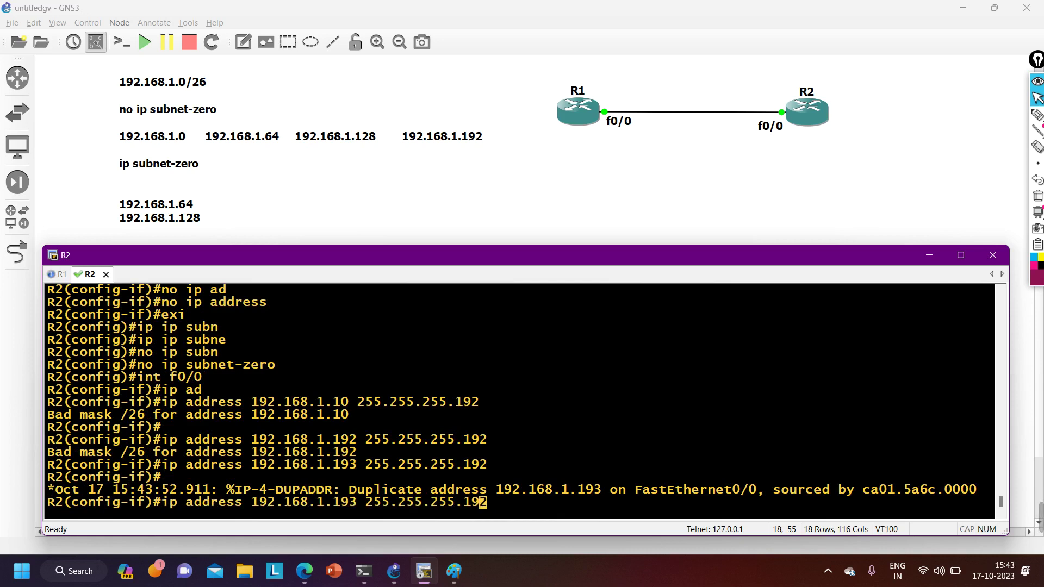
key(Right)
key(BackSpace)
key(BackSpace)
key(BackSpace)
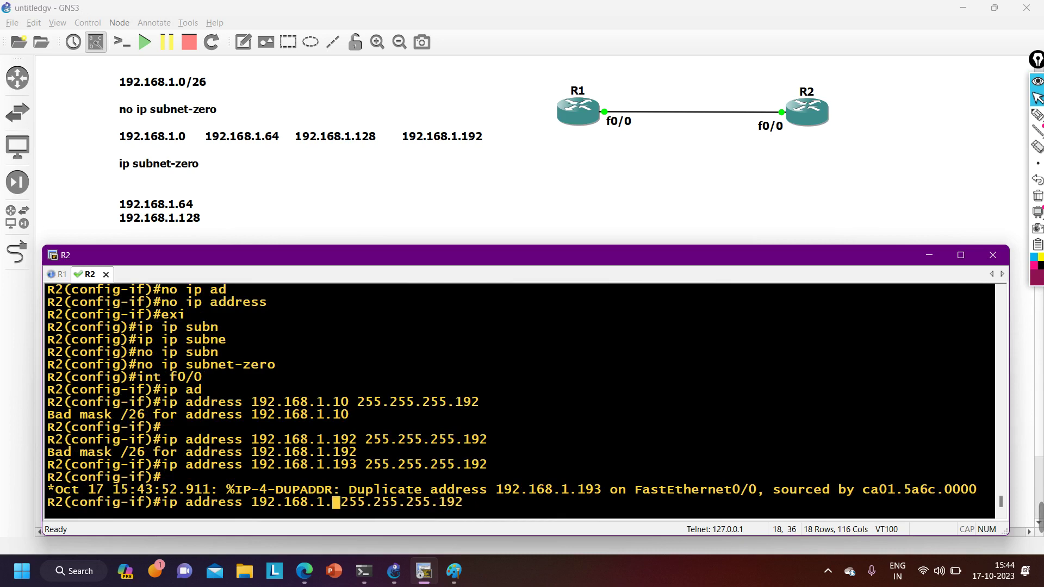
text(65)
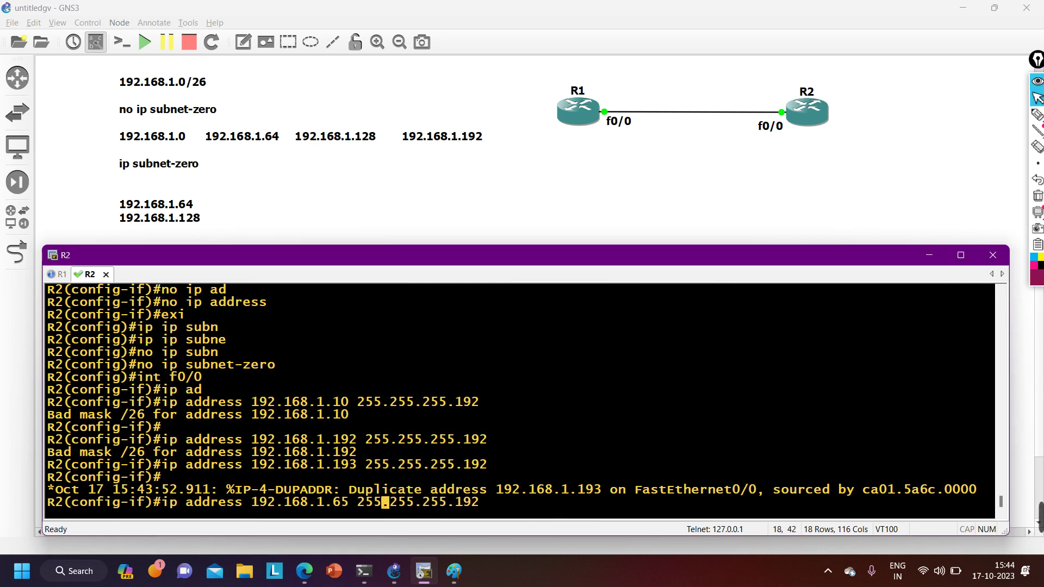
key(Return)
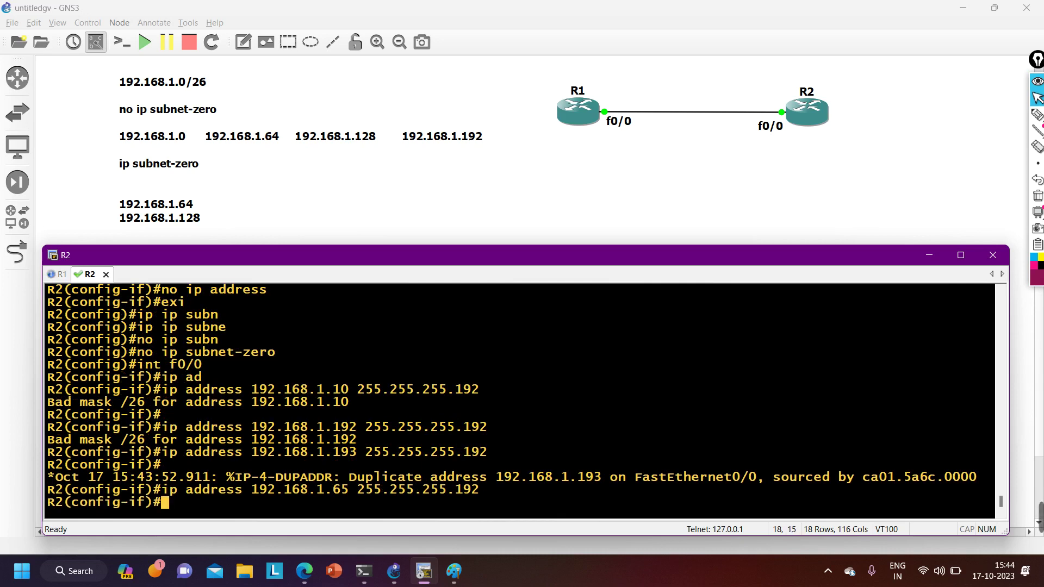
text(exi)
key(Return)
key(Return)
- Re-enable 'ip subnet-zero' on R2 and switch to R1's console session
text(no)
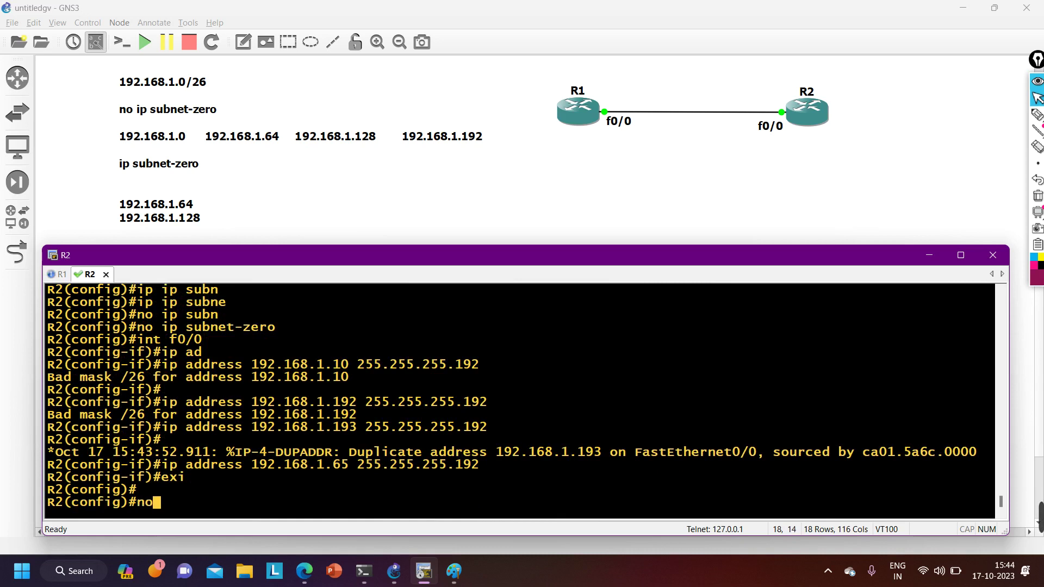
text( ip sub)
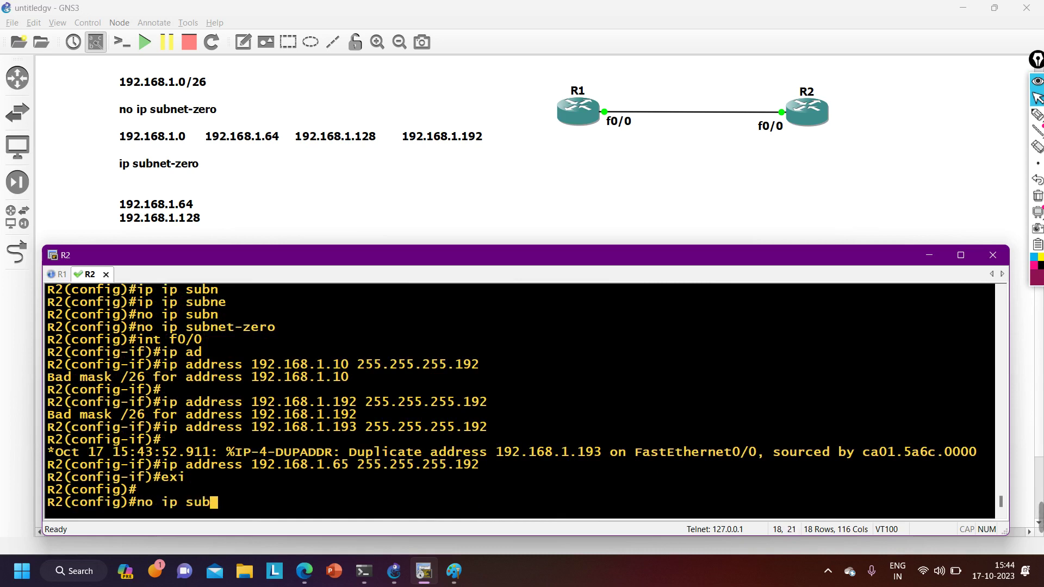
key(Tab)
key(BackSpace)
key(BackSpace)
key(BackSpace)
key(BackSpace)
key(BackSpace)
key(BackSpace)
key(BackSpace)
key(BackSpace)
key(BackSpace)
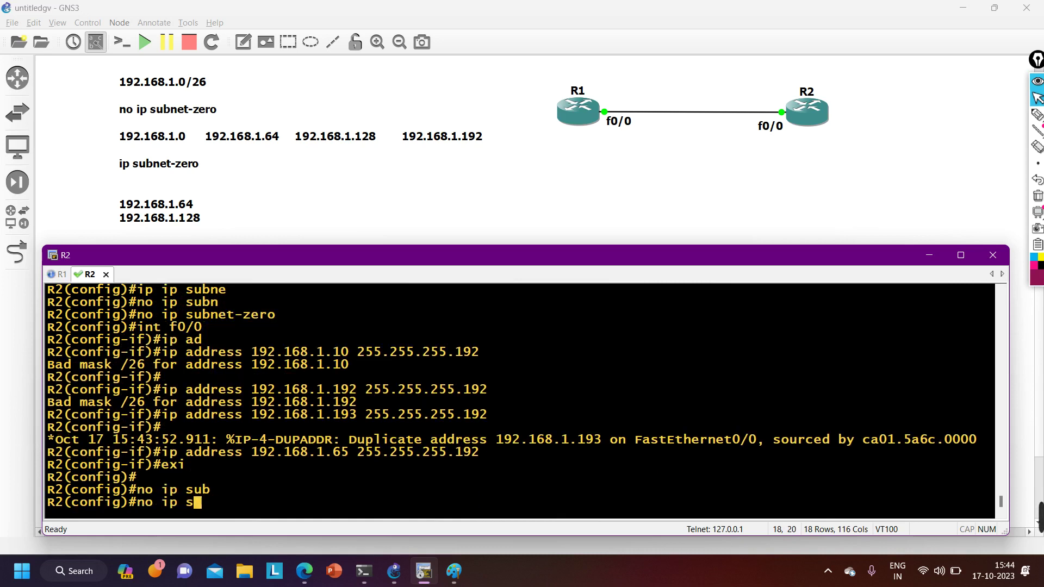
text(ip subn)
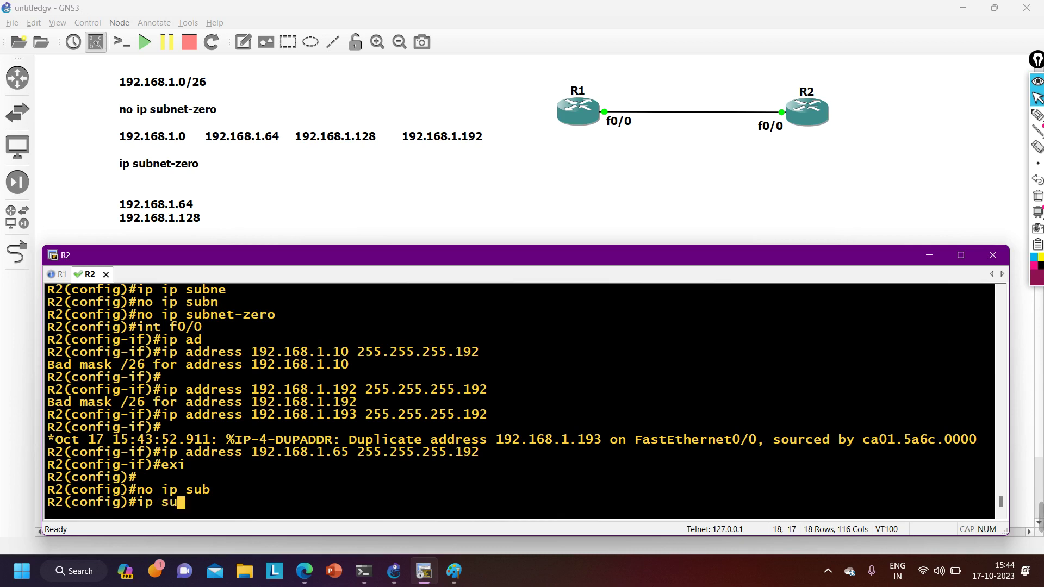
key(Tab)
key(Return)
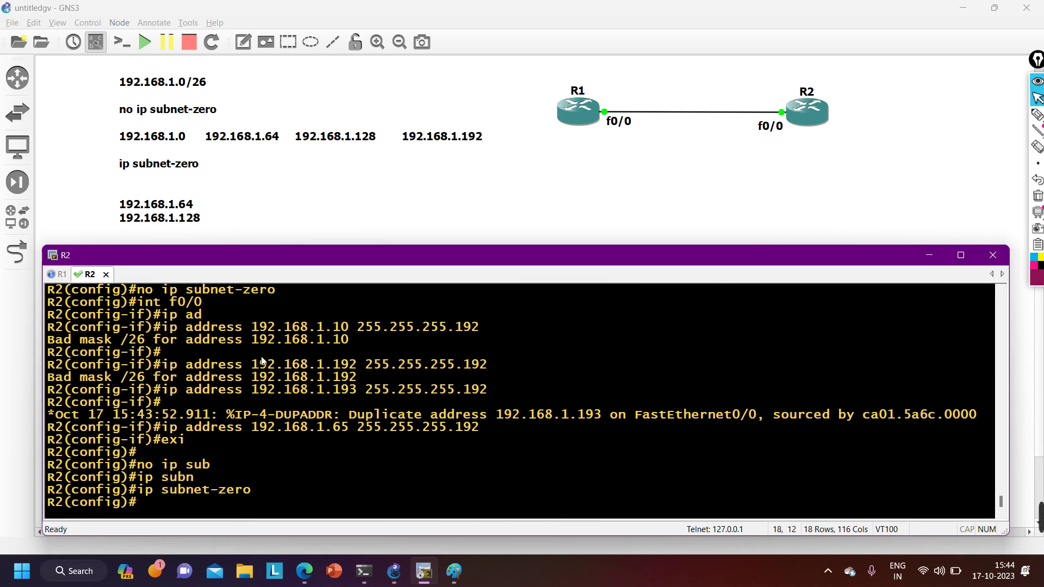
click(61, 275)
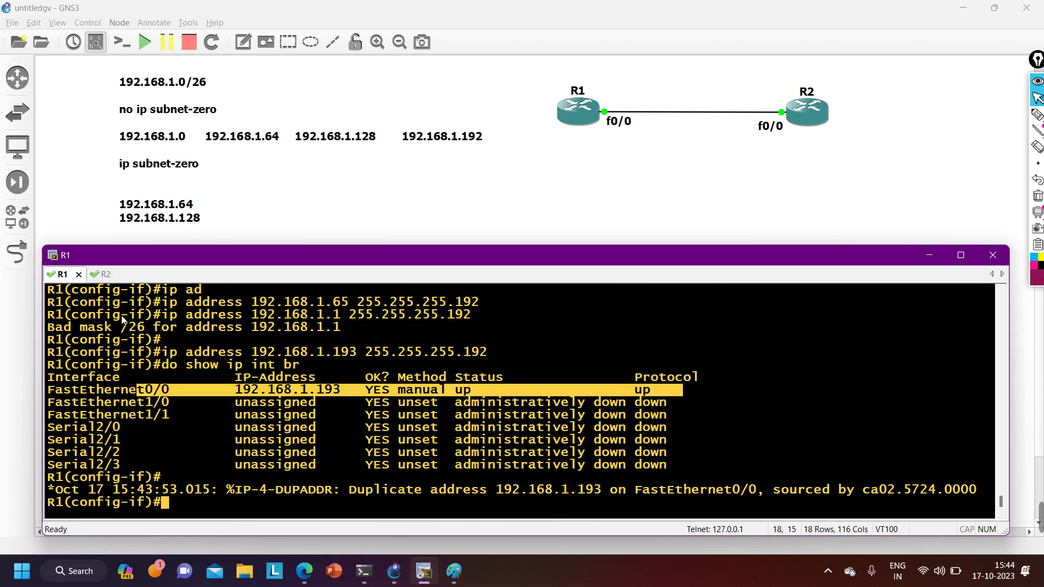
- Exit interface mode on R1 and enable 'ip subnet-zero'
text(exi)
key(Return)
text(ip subn)
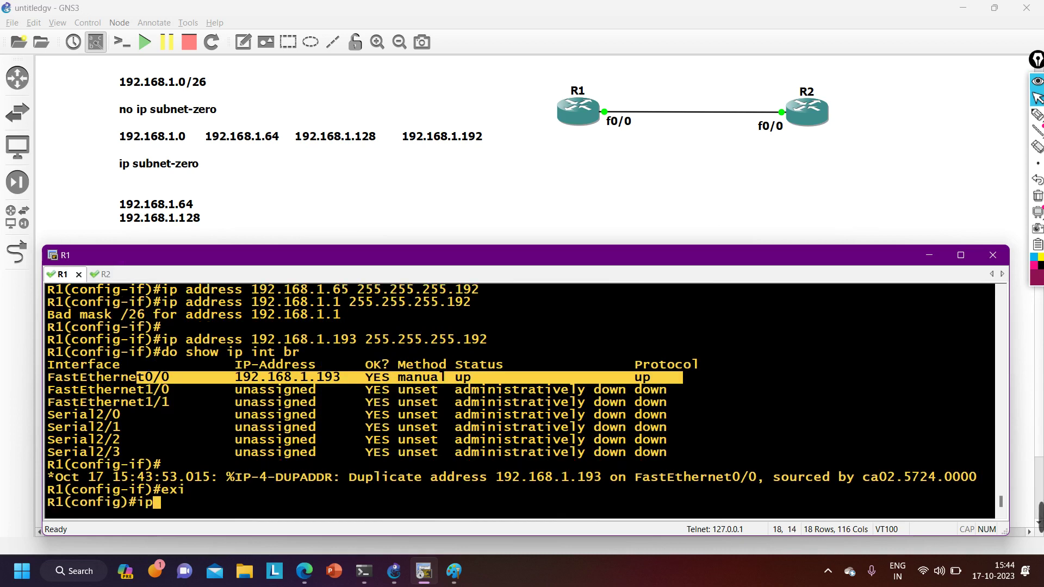
key(Tab)
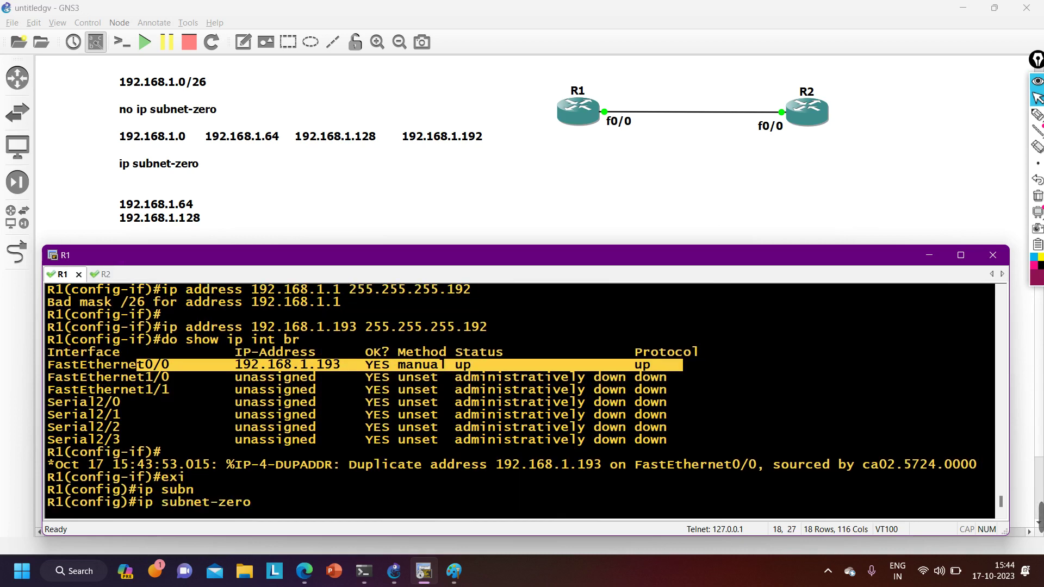
key(Return)
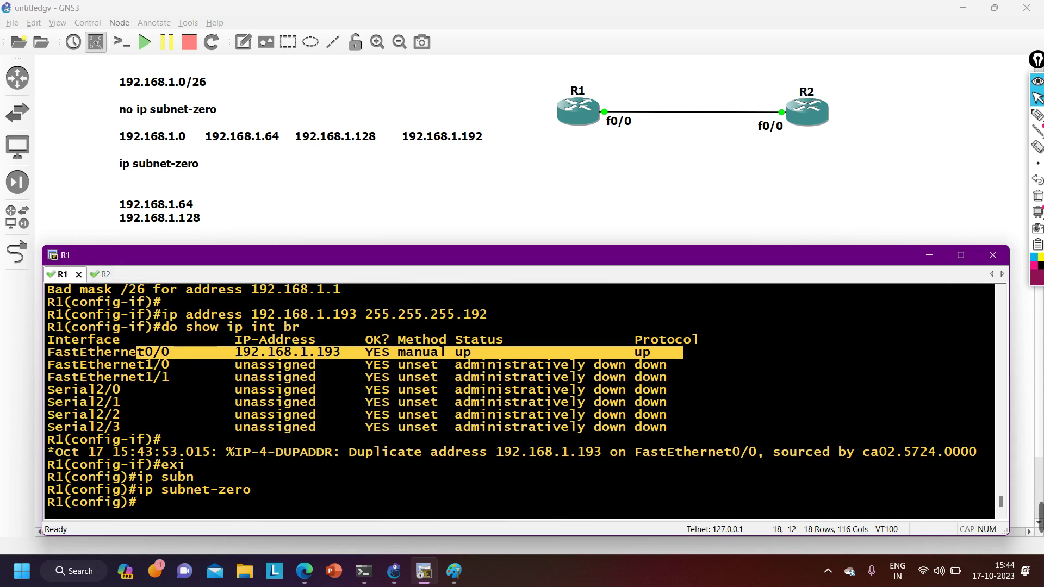
key(Return)
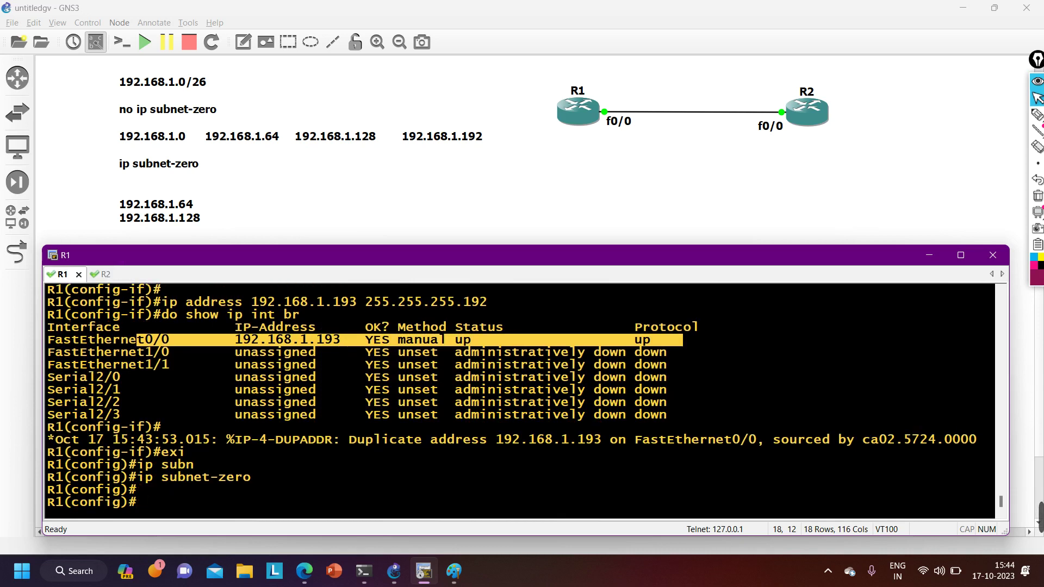
- Assign R1's f0/0 the address 192.168.1.1 with a 255.255.255.192 mask
text(int f0/0)
key(Return)
text(ip ad)
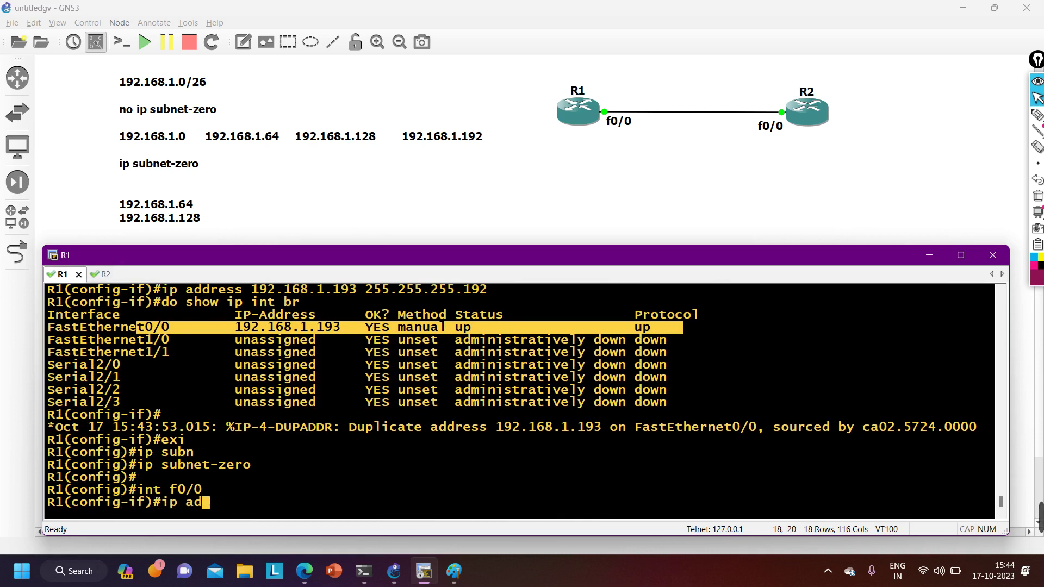
key(Tab)
text(1)
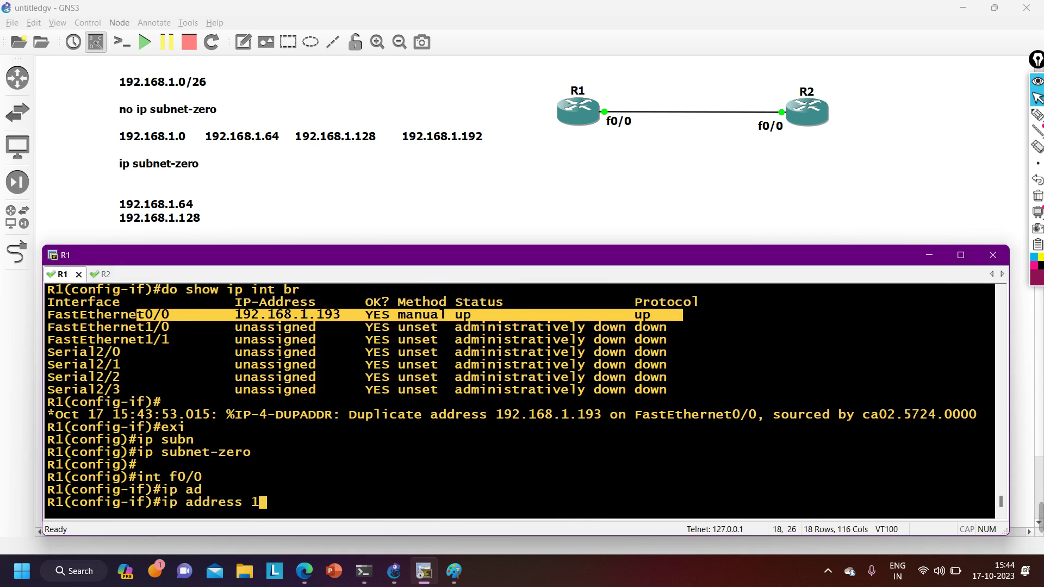
text(92.168.1)
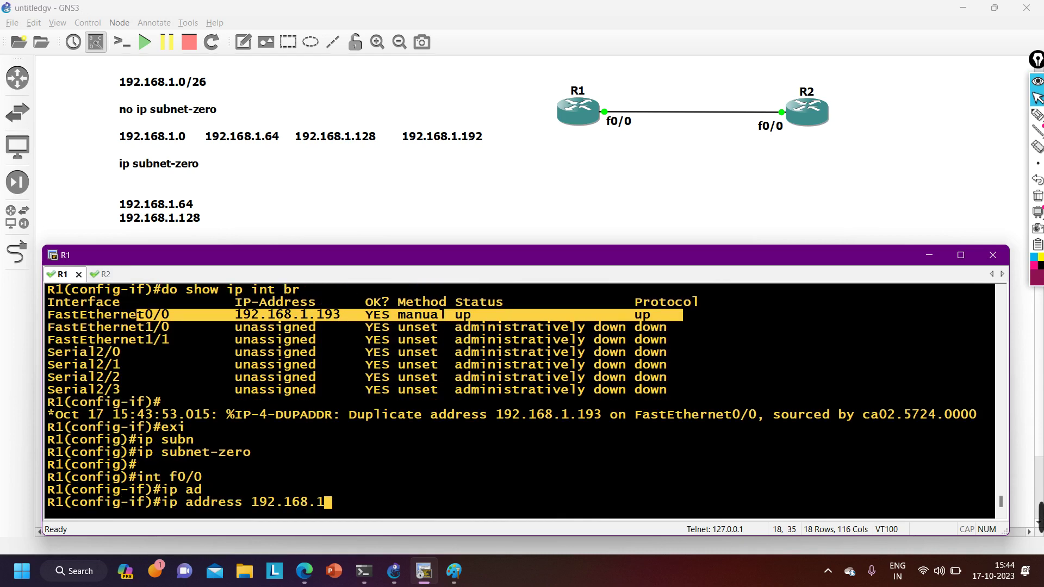
text(.1 255.25)
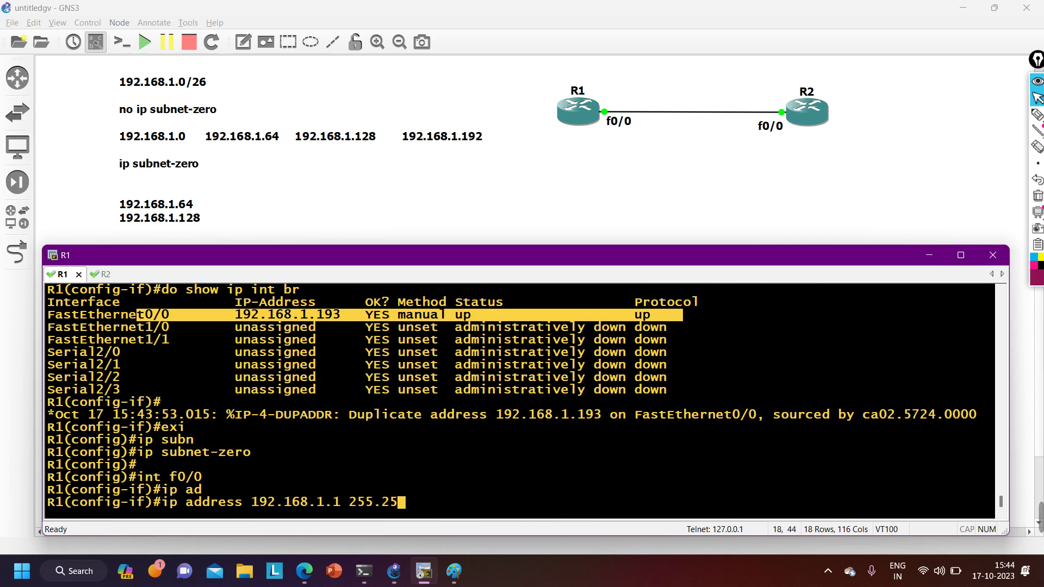
text(5.255.)
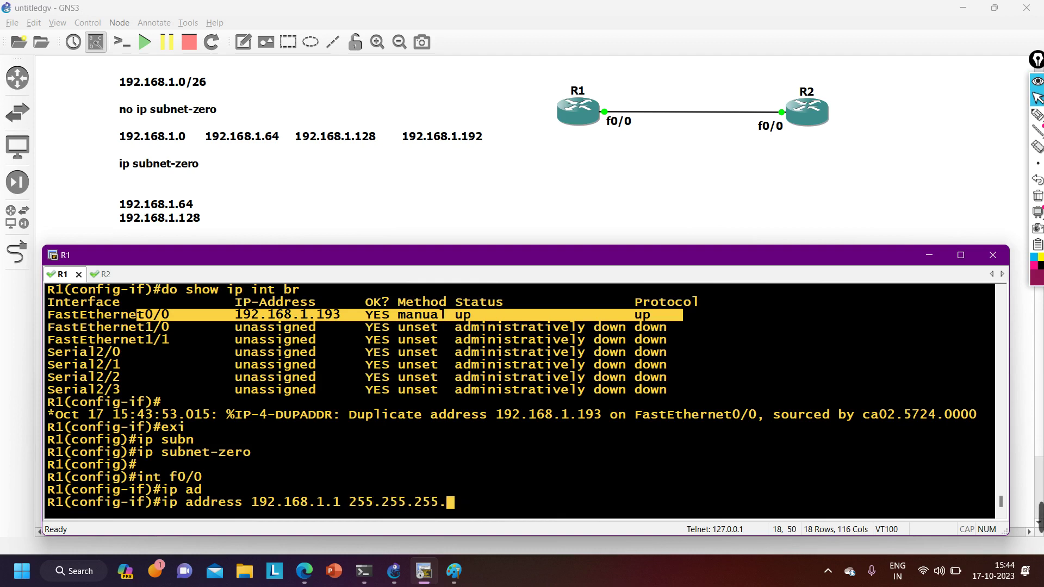
text(0192)
key(Return)
- On R2's console, assign f0/0 the address 192.168.1.2 255.255.255.192
click(87, 273)
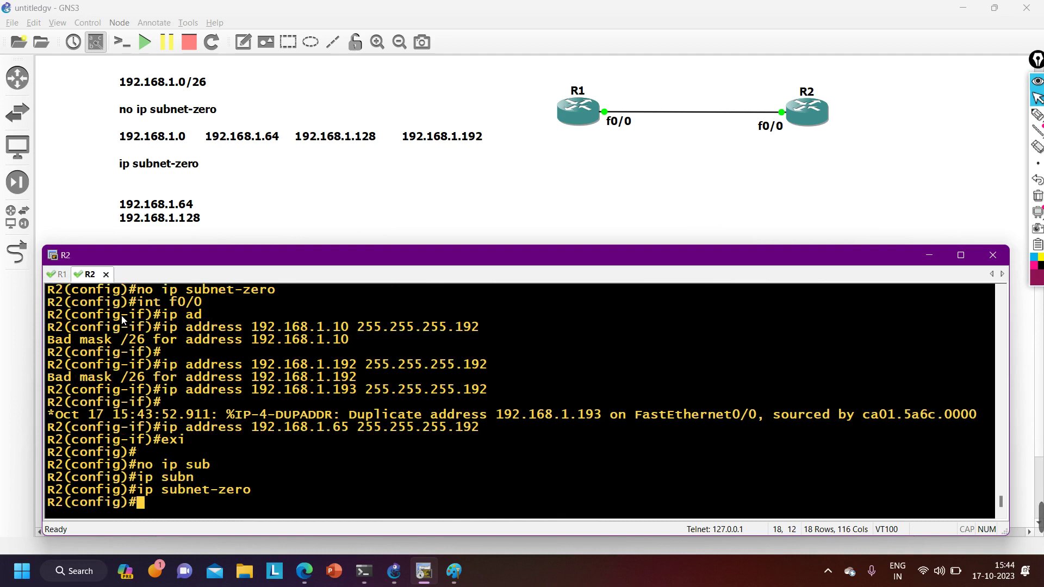
text(int f0/0)
key(Return)
text(ip add)
key(Tab)
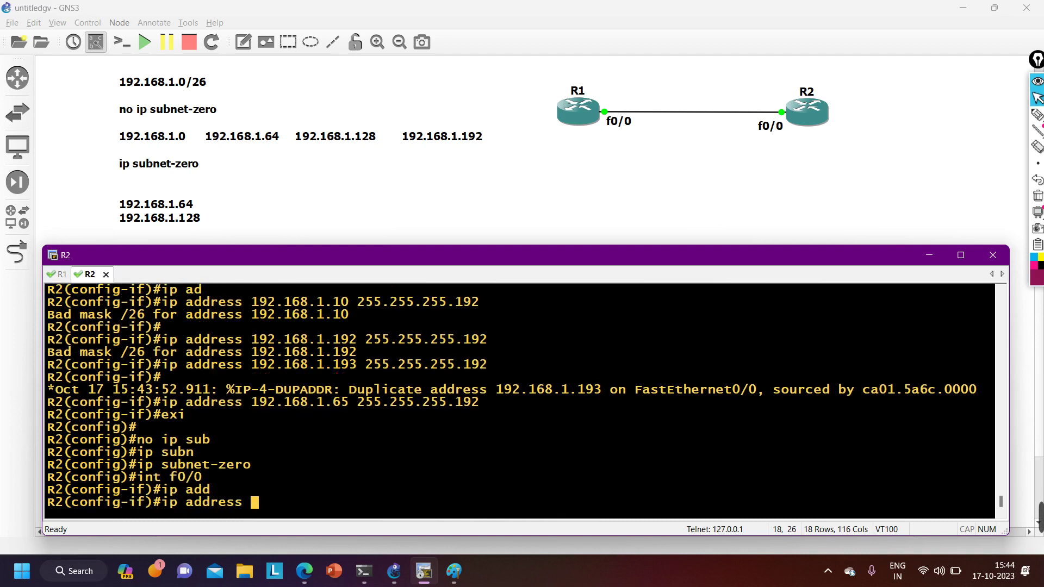
text(192.168.)
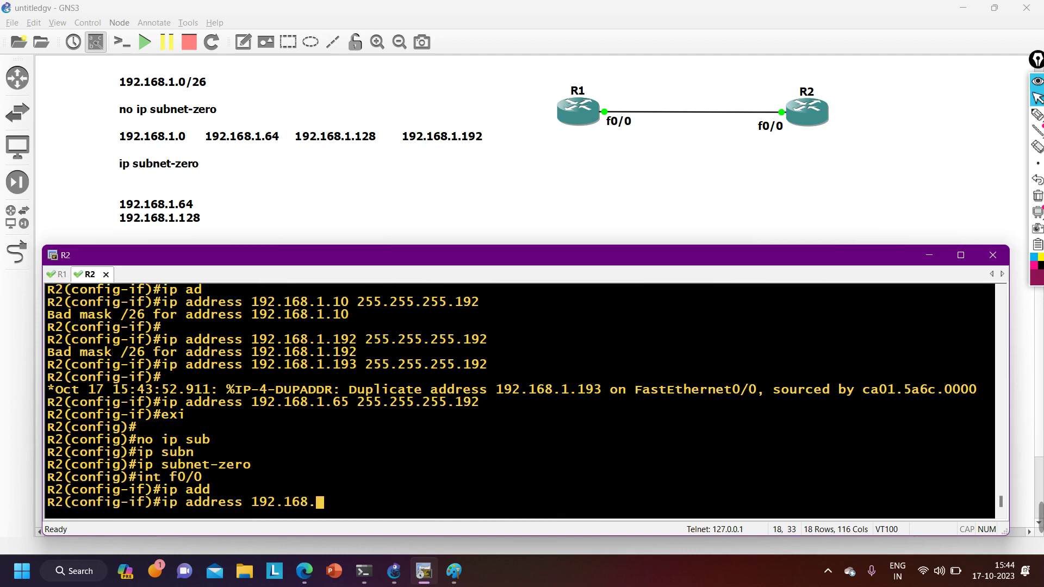
text(1.2 255.2)
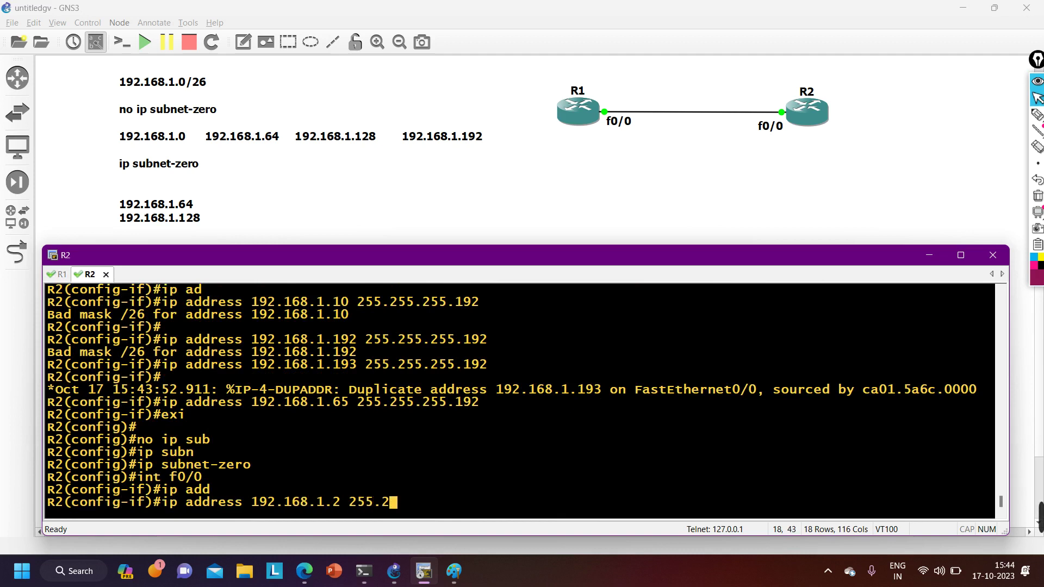
text(55.255.255.192)
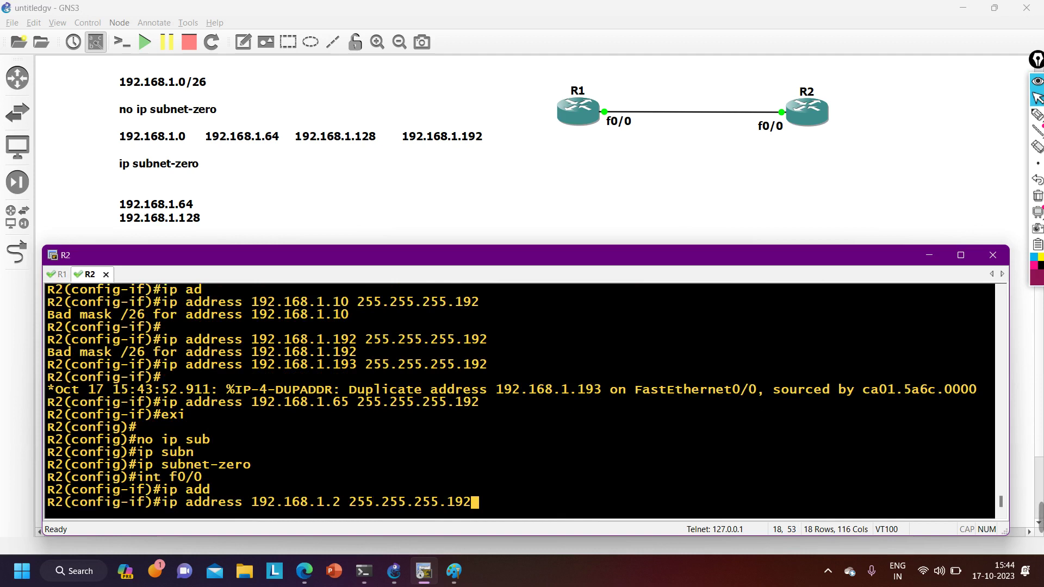
key(Return)
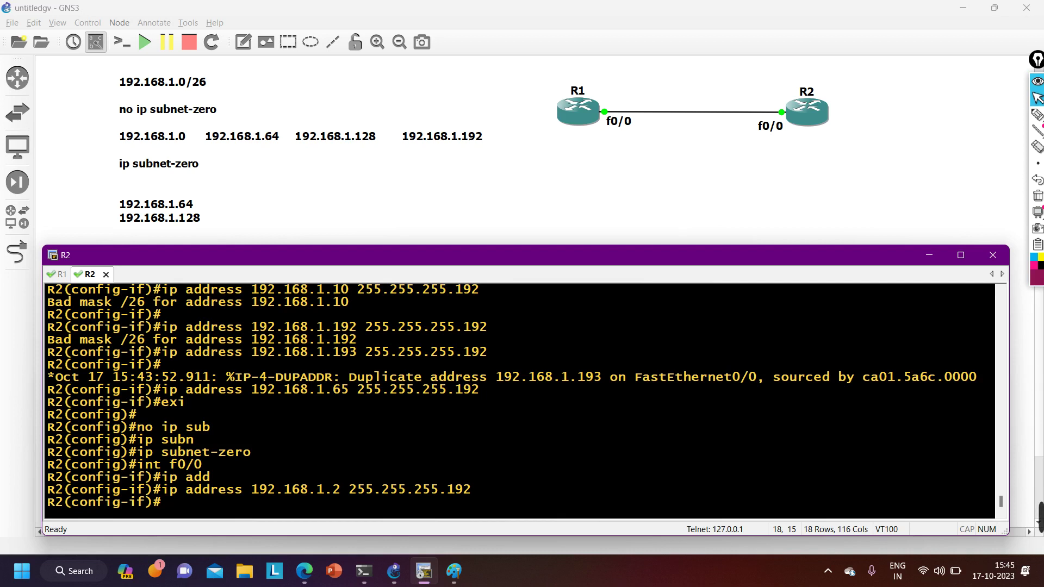
- Leave R2's configuration mode with Ctrl+Z and bring the topology canvas forward
key(ctrl+z)
key(Return)
key(Return)
key(Return)
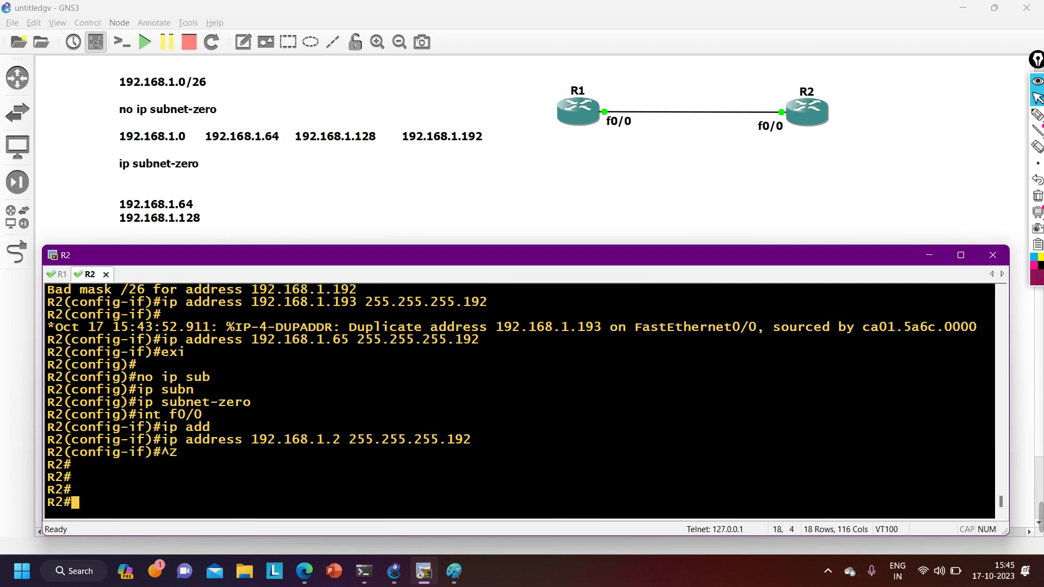
click(228, 222)
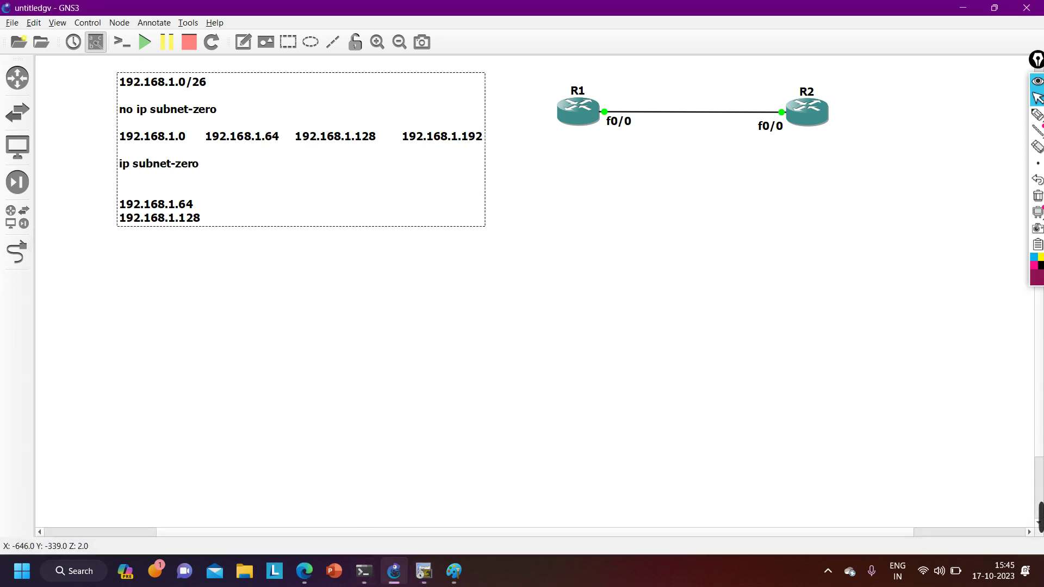
- Switch to the Paint whiteboard and select the 'IP subnet zero' label beside the R1–R2 diagram
click(454, 583)
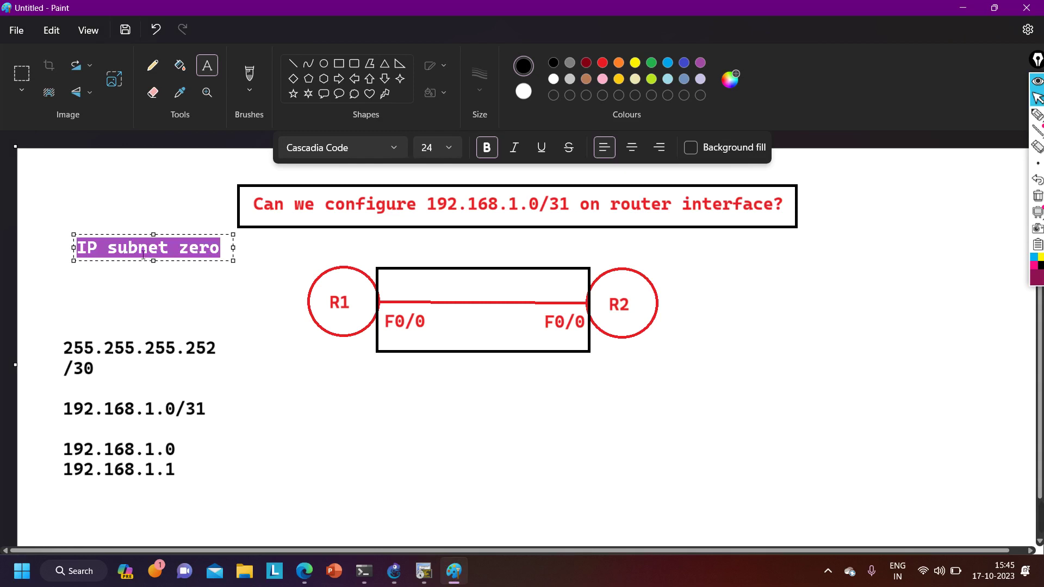
drag(221, 254, 86, 265)
mouse_move(1029, 517)
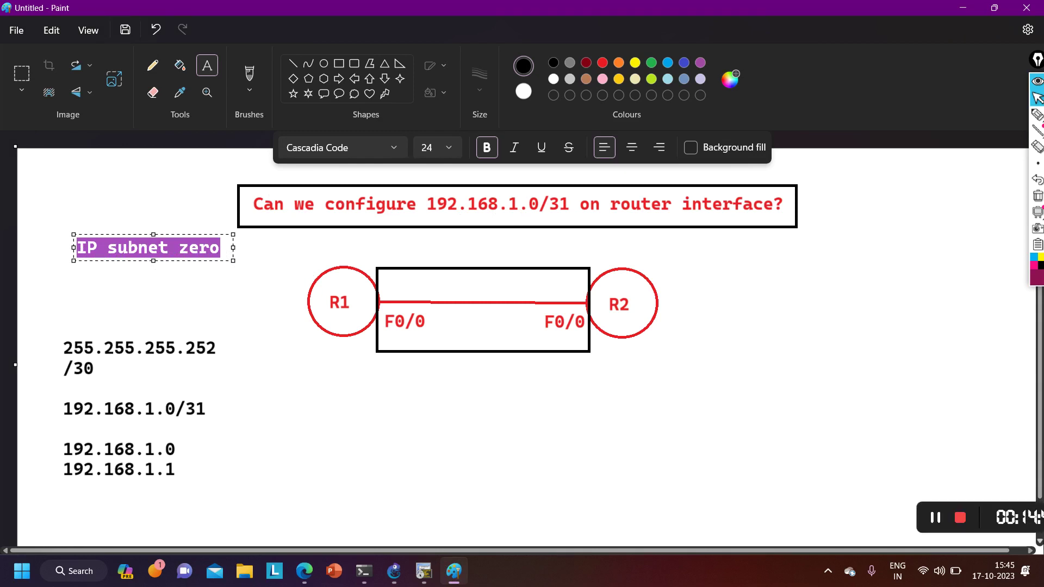